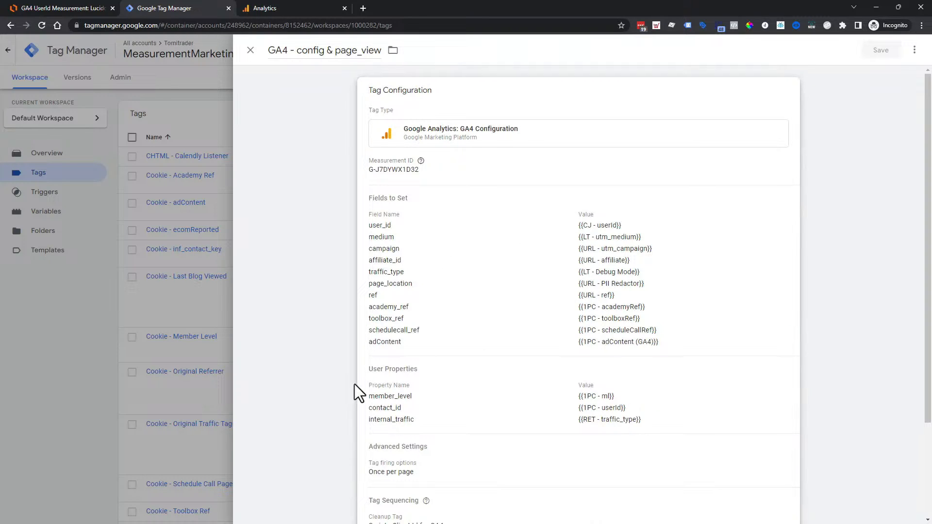
Open the GA4 configuration tag for editing and examine the user_id field name and its {{CJ - userId}} value.
{"action": "left_click", "coordinate": [433, 250]}
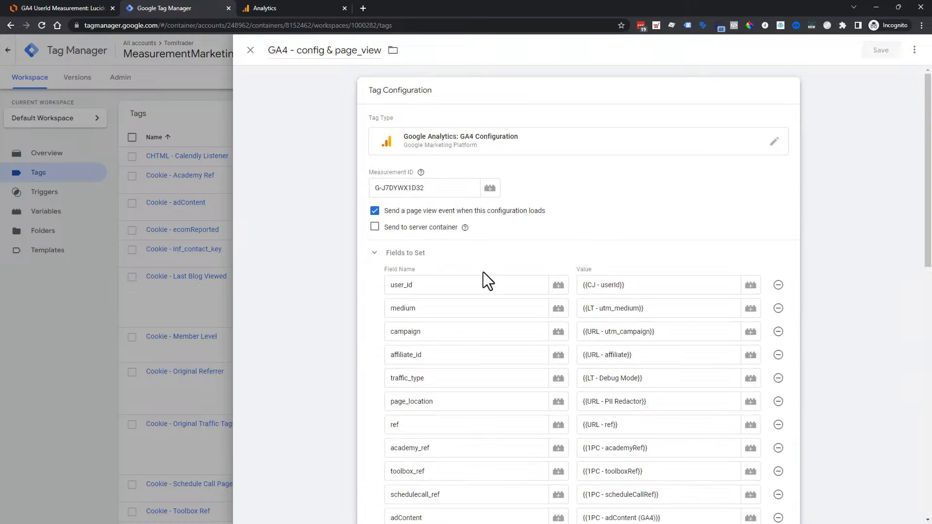
{"action": "left_click_drag", "start_coordinate": [463, 279], "coordinate": [401, 281]}
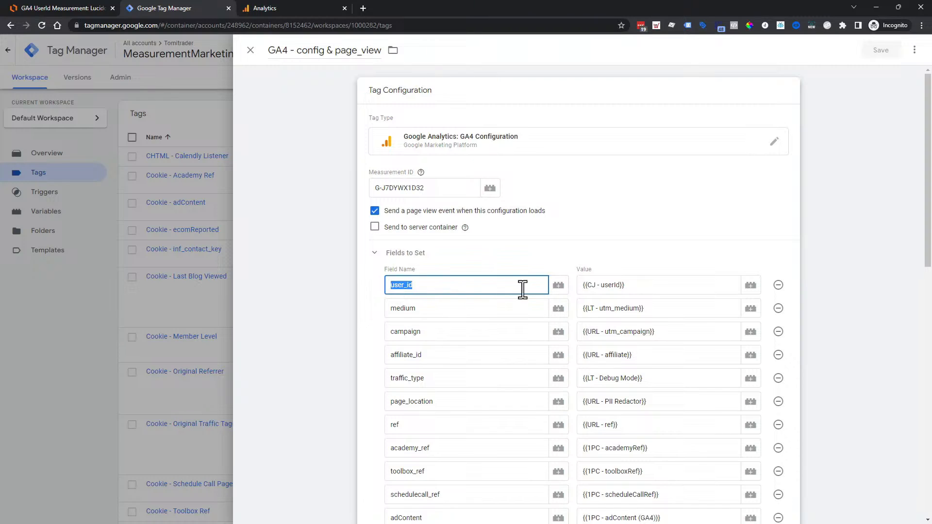
{"action": "left_click_drag", "start_coordinate": [660, 286], "coordinate": [562, 297]}
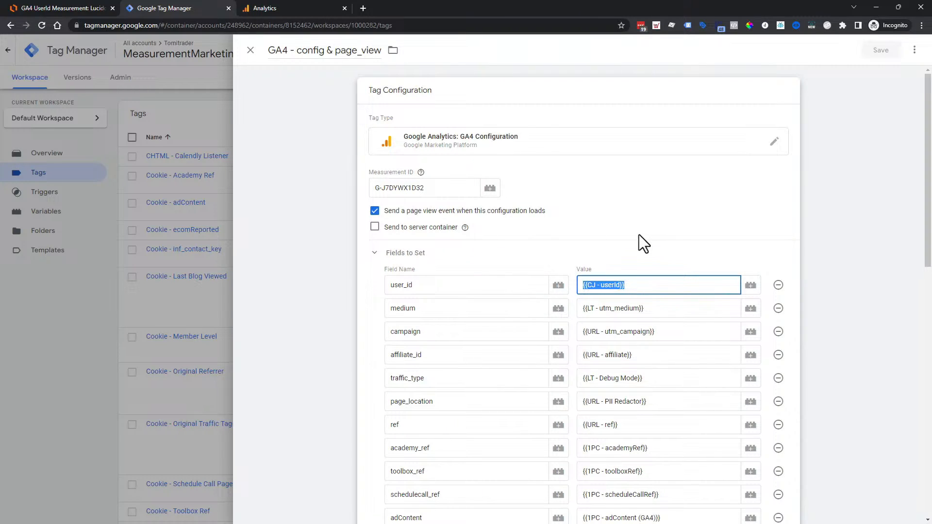
{"action": "left_click", "coordinate": [608, 284]}
{"action": "left_click_drag", "start_coordinate": [627, 285], "coordinate": [581, 285]}
{"action": "left_click_drag", "start_coordinate": [487, 285], "coordinate": [379, 282]}
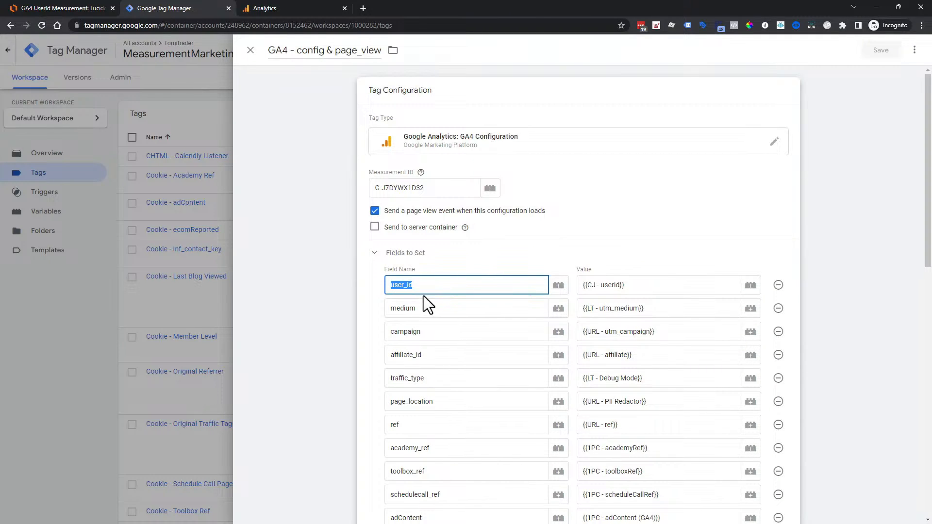
{"action": "double_click", "coordinate": [430, 283]}
Switch to Google Analytics and look through the exploration templates offered for starting a new exploration.
{"action": "left_click", "coordinate": [265, 6]}
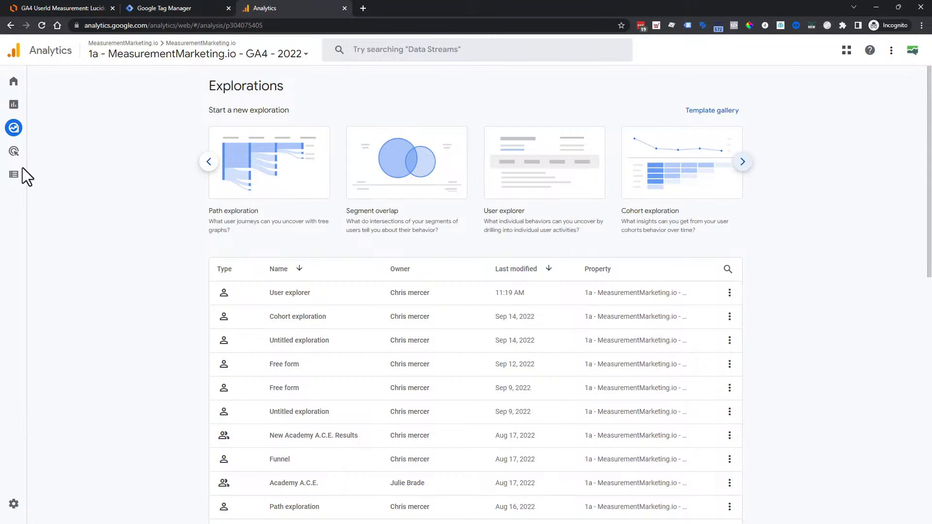
{"action": "mouse_move", "coordinate": [15, 138]}
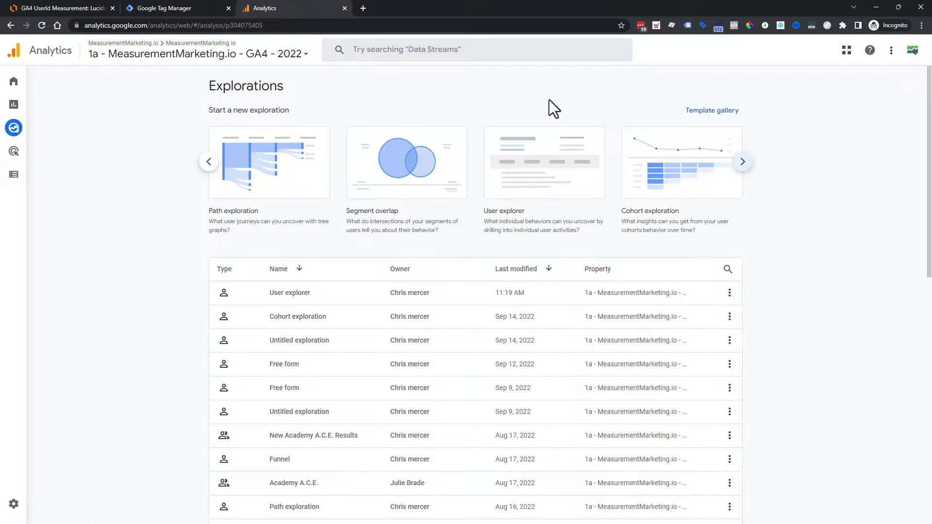
{"action": "left_click", "coordinate": [206, 162]}
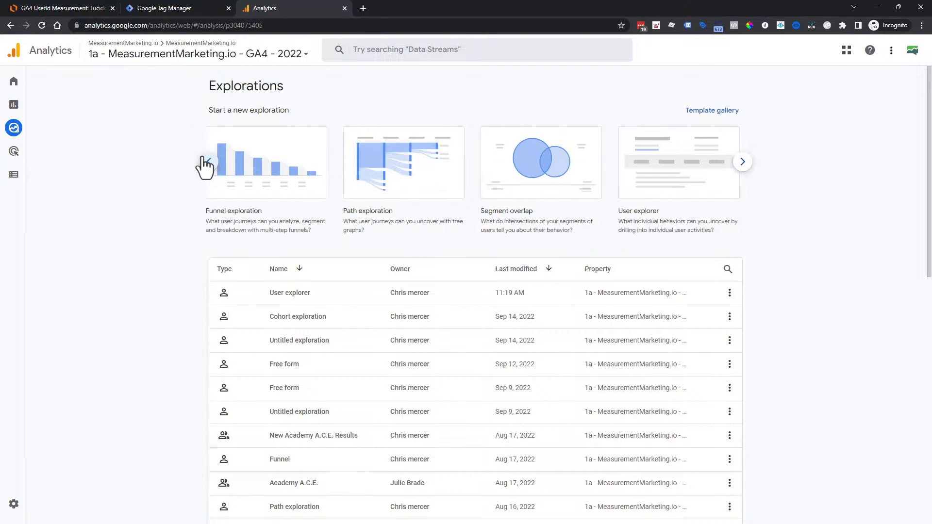
{"action": "left_click", "coordinate": [207, 162]}
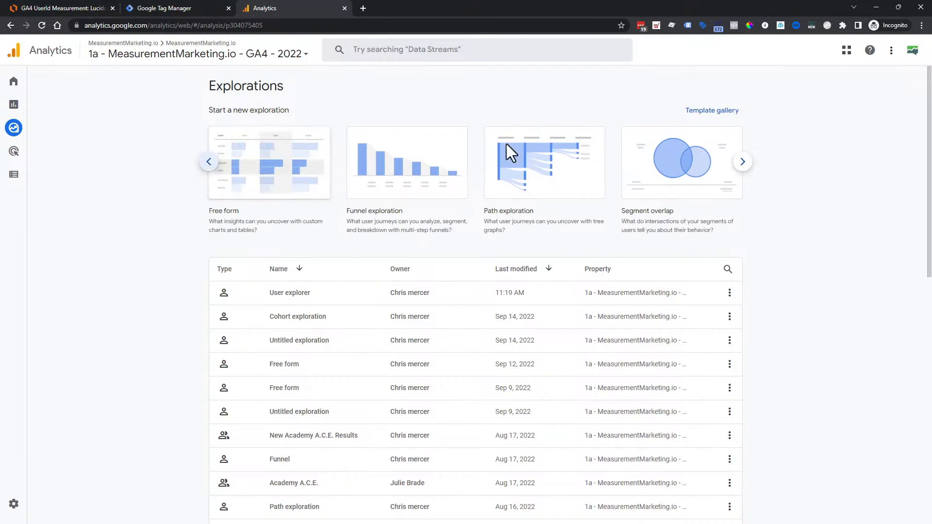
{"action": "left_click", "coordinate": [751, 166]}
{"action": "left_click", "coordinate": [742, 163]}
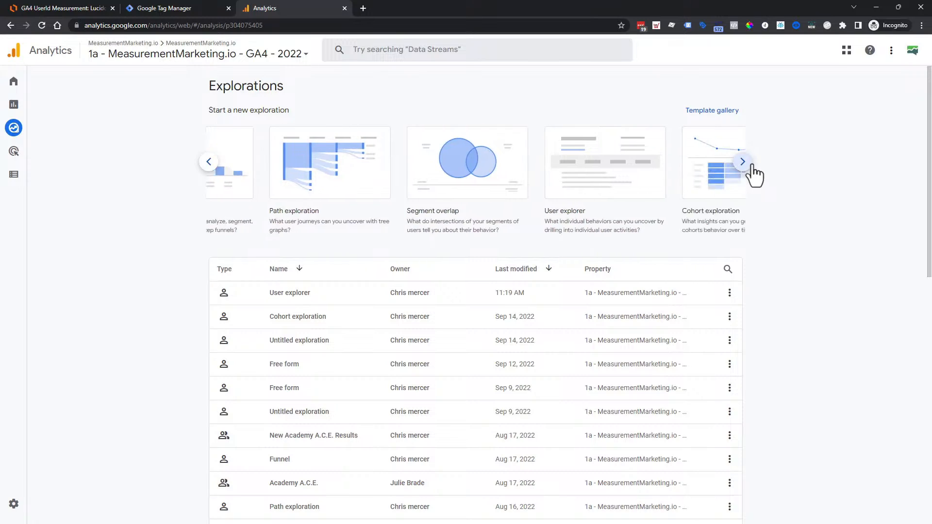
{"action": "left_click", "coordinate": [743, 163]}
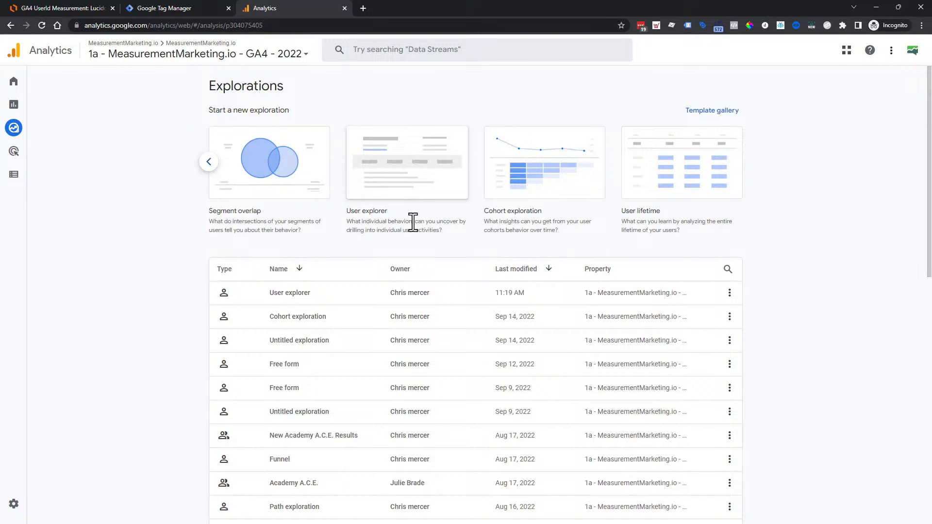
Recheck the user_id field in Tag Manager, and create a new User explorer exploration in Google Analytics.
{"action": "left_click", "coordinate": [160, 8]}
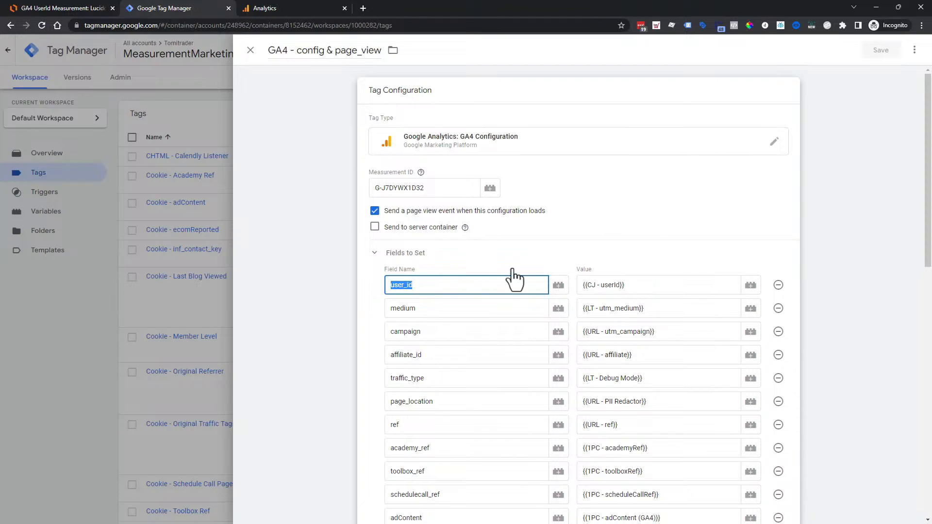
{"action": "left_click", "coordinate": [465, 281]}
{"action": "left_click", "coordinate": [272, 8]}
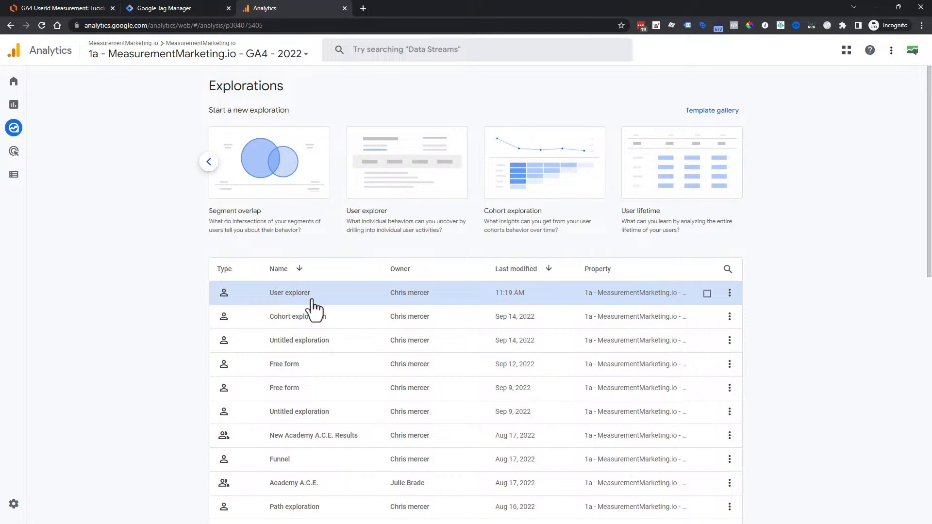
{"action": "left_click", "coordinate": [421, 170]}
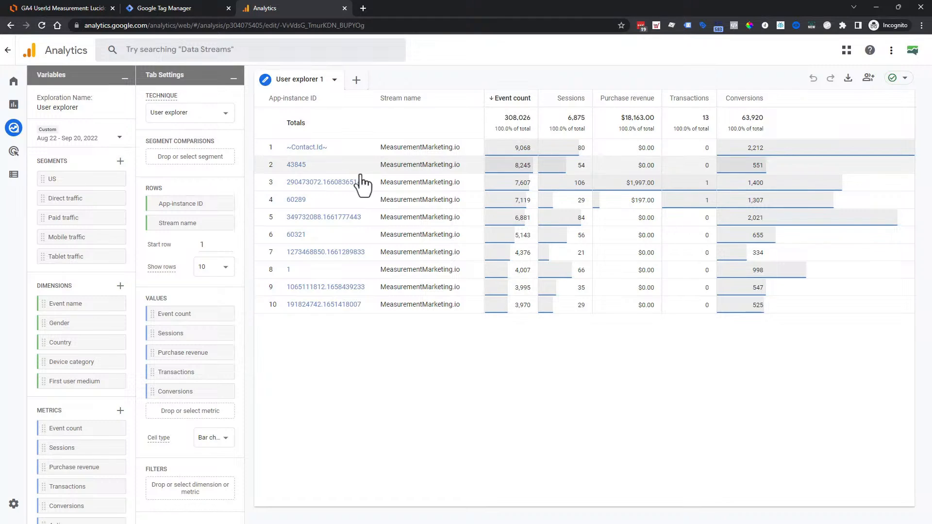
Examine the activity timeline of the first listed user and return to the user explorer table.
{"action": "left_click", "coordinate": [309, 149]}
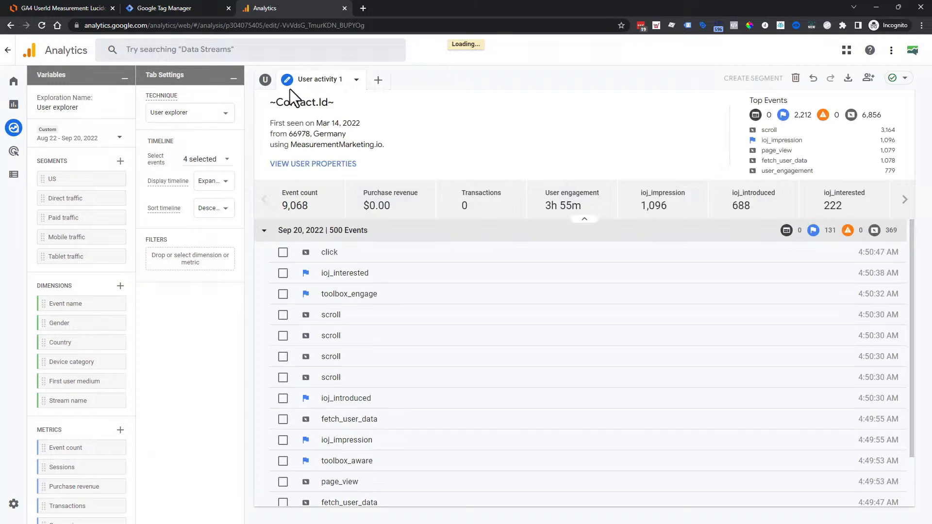
{"action": "scroll", "coordinate": [495, 340], "scroll_direction": "down", "scroll_amount": 3}
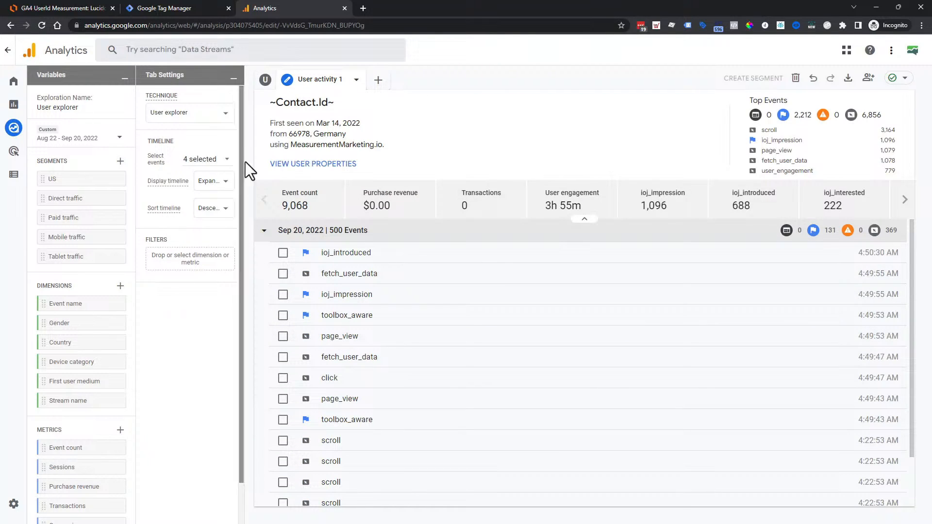
{"action": "left_click", "coordinate": [265, 80]}
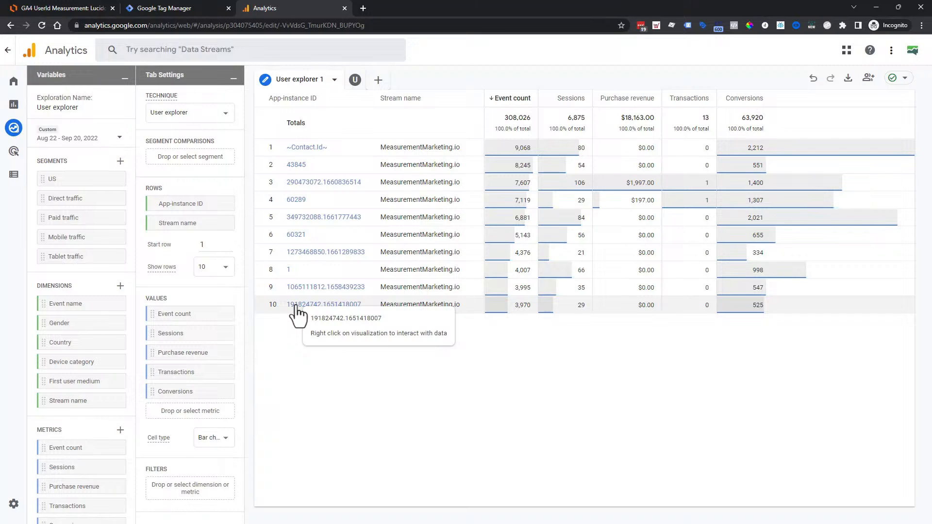
Change the exploration technique to Segment overlap and compare the Mobile traffic and Tablet traffic segments.
{"action": "left_click", "coordinate": [213, 117]}
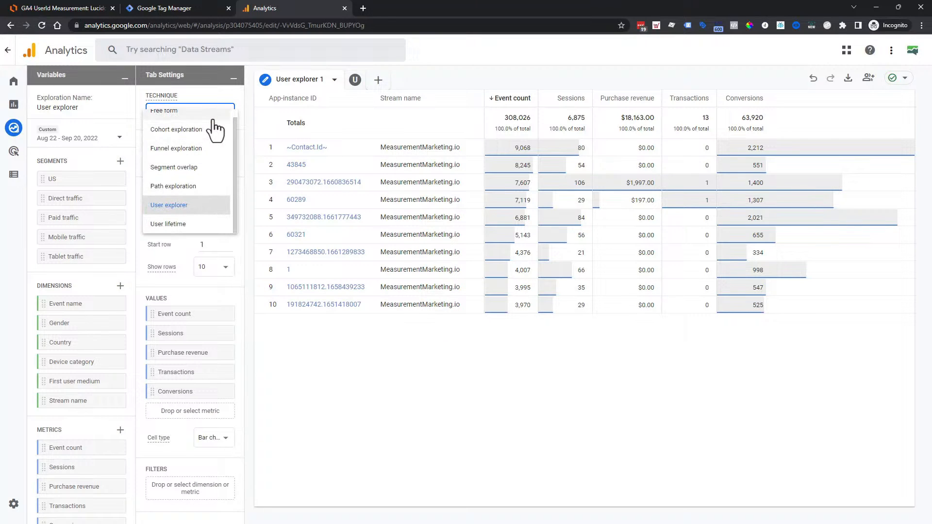
{"action": "left_click", "coordinate": [196, 170]}
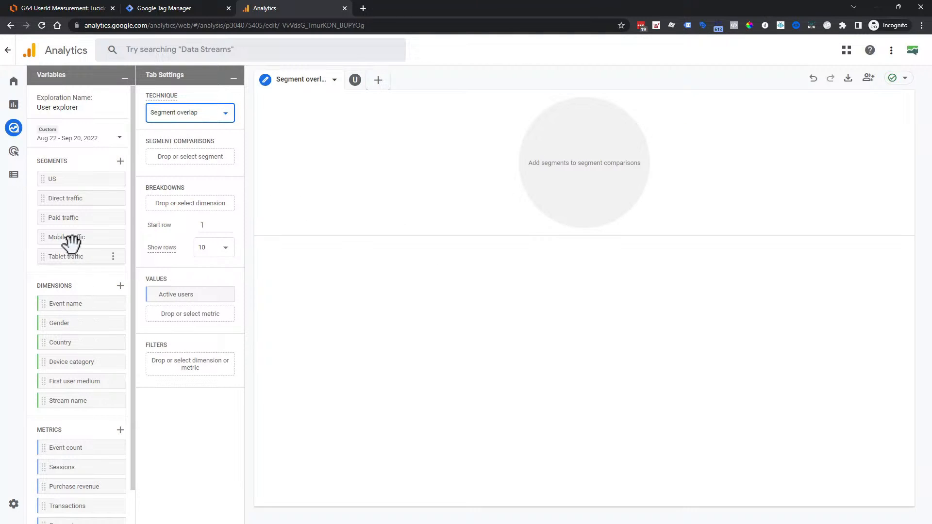
{"action": "left_click_drag", "start_coordinate": [72, 243], "coordinate": [180, 161]}
{"action": "left_click_drag", "start_coordinate": [124, 255], "coordinate": [182, 182]}
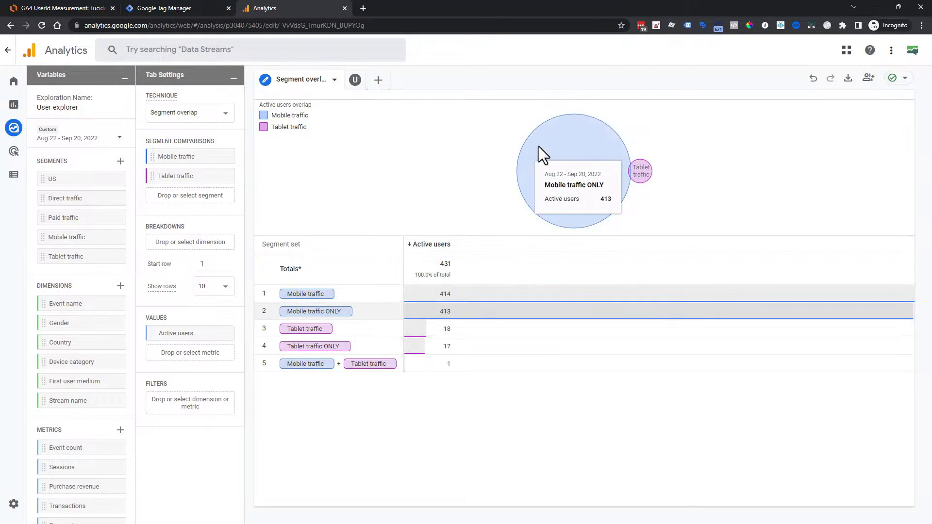
Open the Traffic acquisition report among the Acquisition reports.
{"action": "mouse_move", "coordinate": [5, 164]}
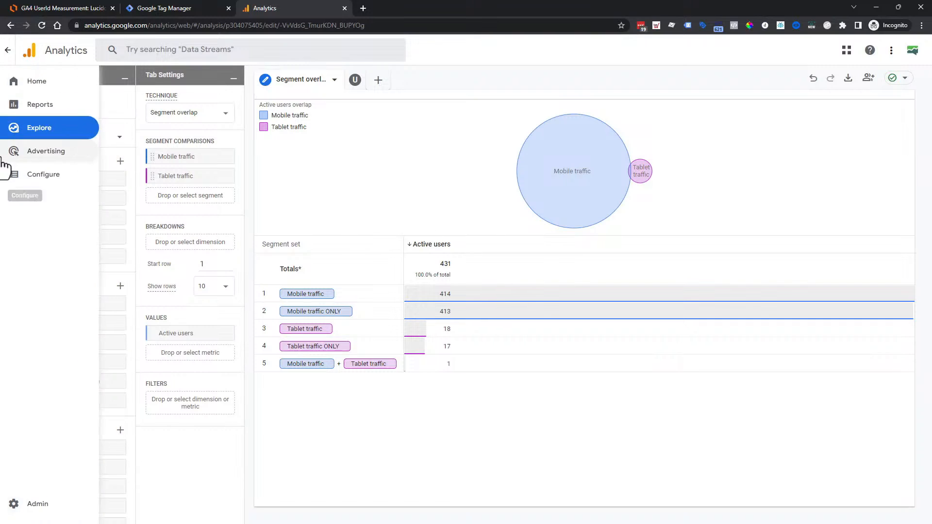
{"action": "left_click", "coordinate": [22, 109]}
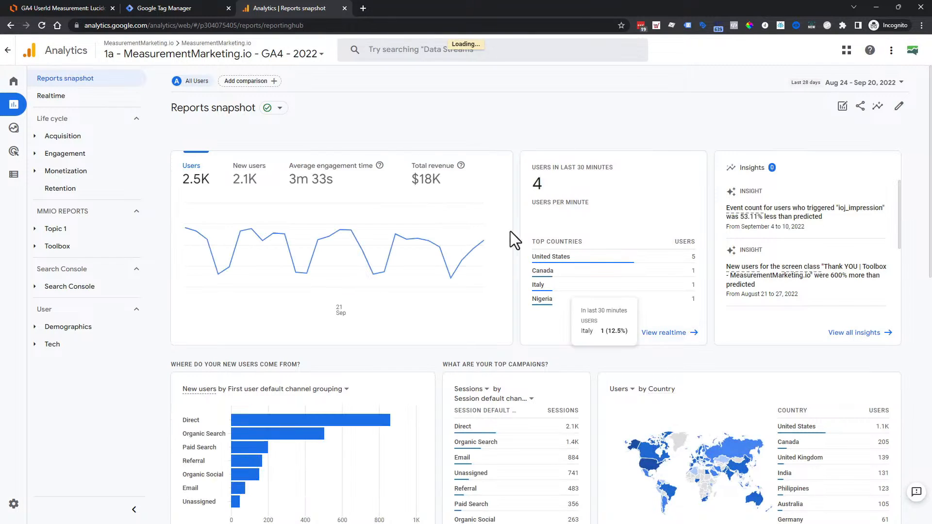
{"action": "left_click", "coordinate": [90, 137]}
{"action": "left_click", "coordinate": [124, 191]}
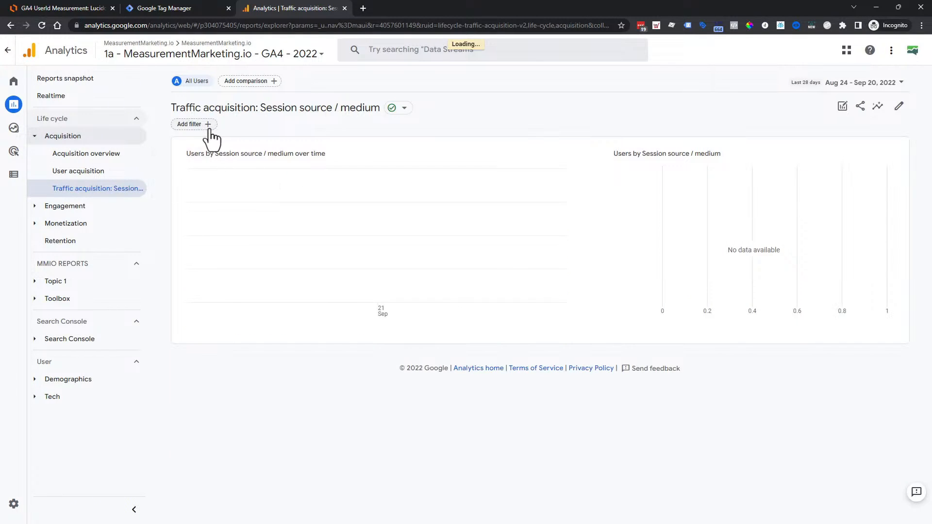
Start a report filter that includes the Signed in with user ID dimension, finding it by searching for "user".
{"action": "left_click", "coordinate": [200, 127]}
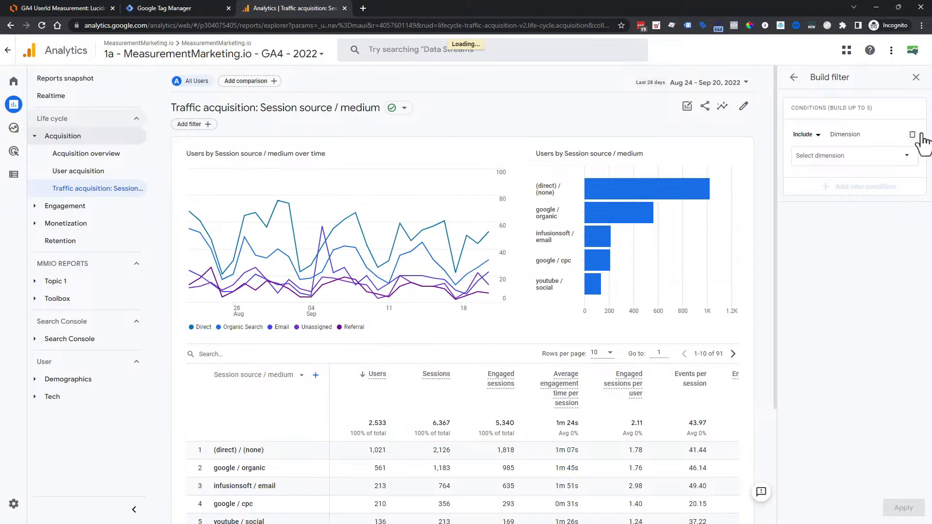
{"action": "left_click", "coordinate": [893, 157]}
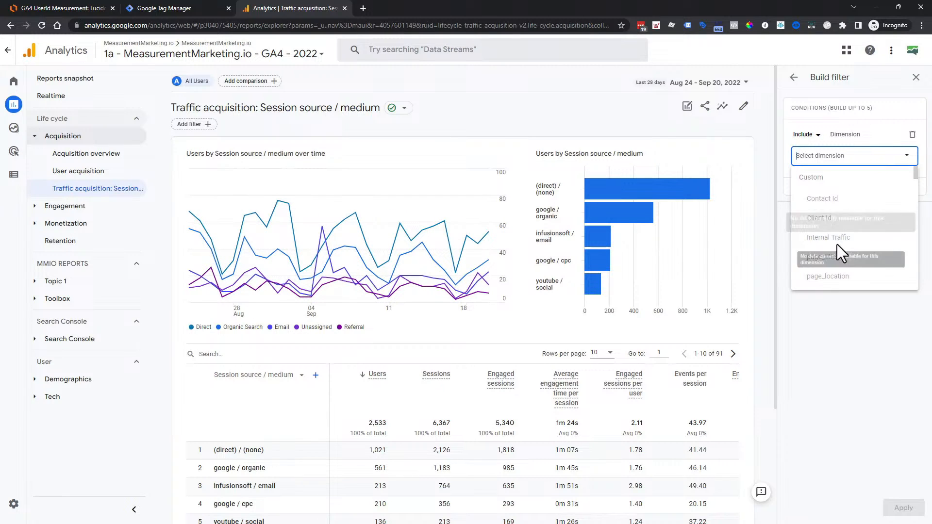
{"action": "left_click", "coordinate": [850, 157]}
{"action": "left_click", "coordinate": [849, 156]}
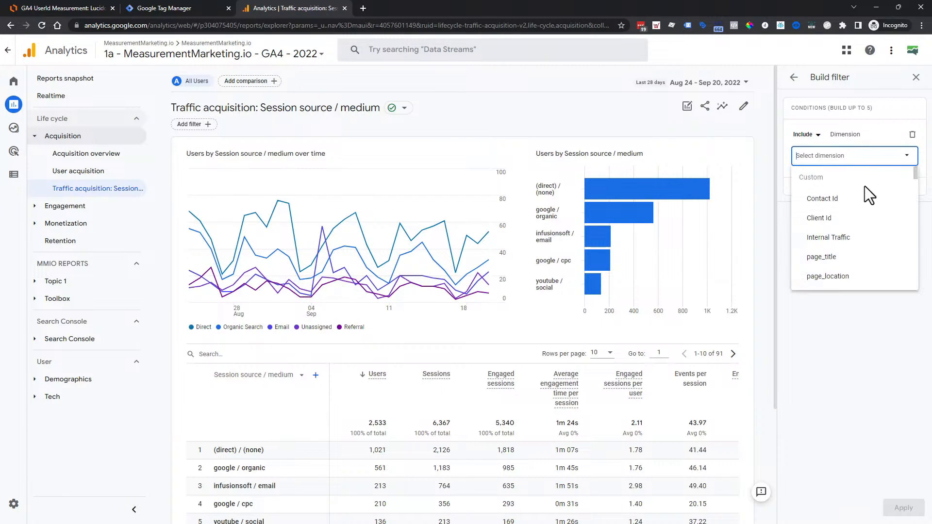
{"action": "scroll", "coordinate": [864, 226], "scroll_direction": "down", "scroll_amount": 3}
{"action": "scroll", "coordinate": [864, 237], "scroll_direction": "down", "scroll_amount": 10}
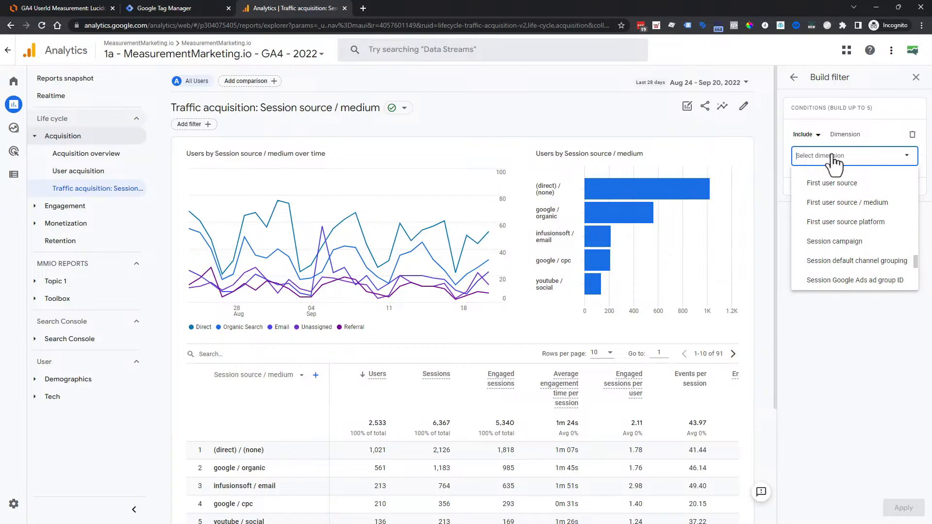
{"action": "type", "text": "user"}
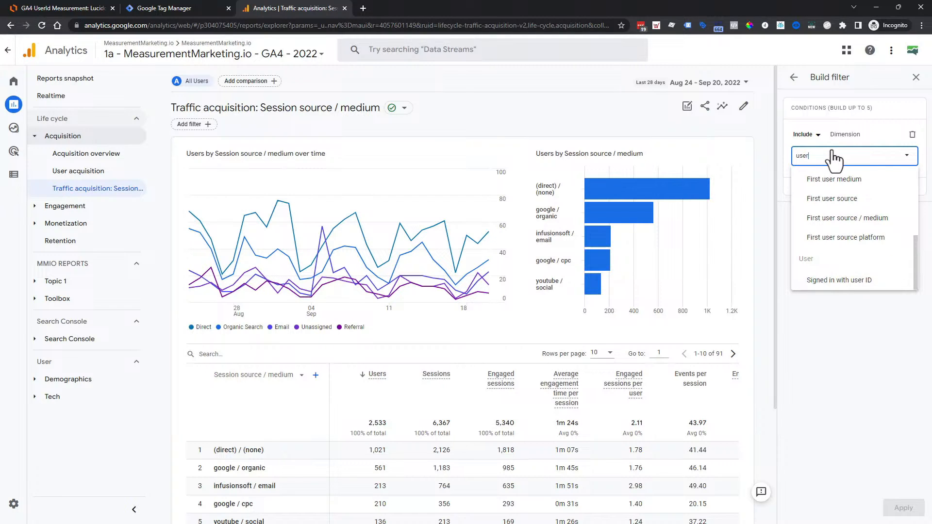
{"action": "left_click", "coordinate": [840, 280]}
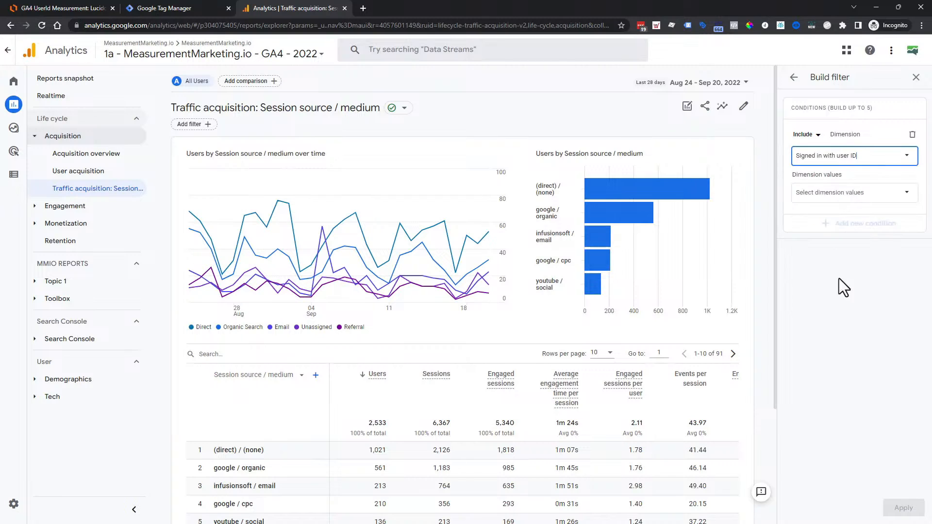
Glance at the Lucidchart diagram, and back in Analytics set the filter's dimension value to yes and apply it.
{"action": "left_click", "coordinate": [58, 8]}
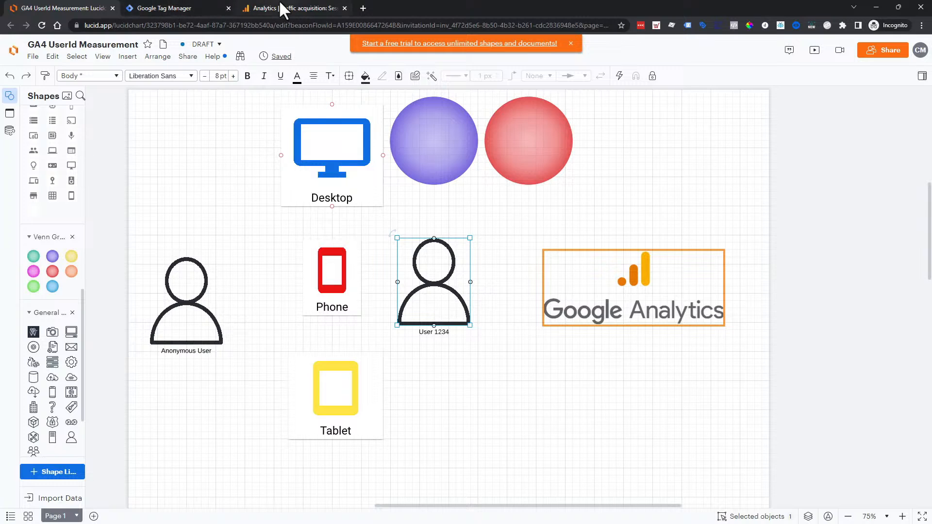
{"action": "left_click", "coordinate": [281, 9]}
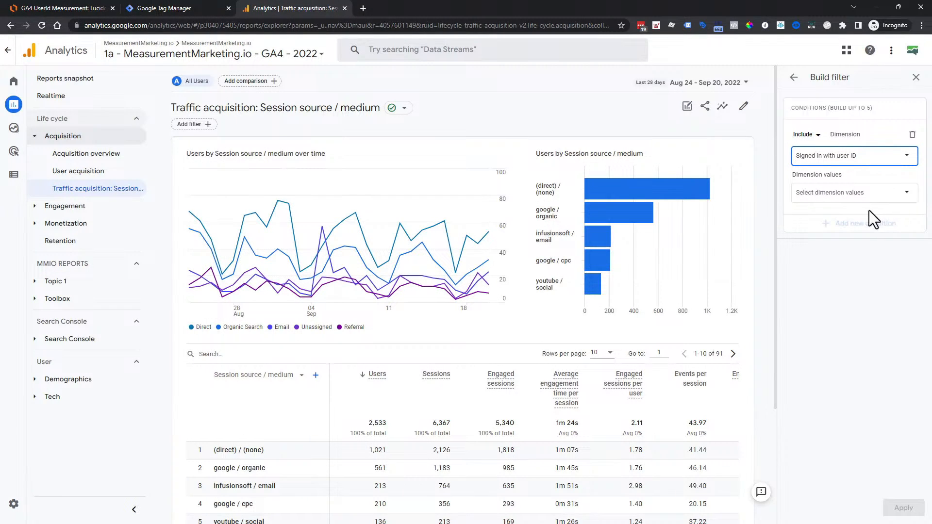
{"action": "left_click", "coordinate": [843, 192]}
{"action": "left_click", "coordinate": [808, 212]}
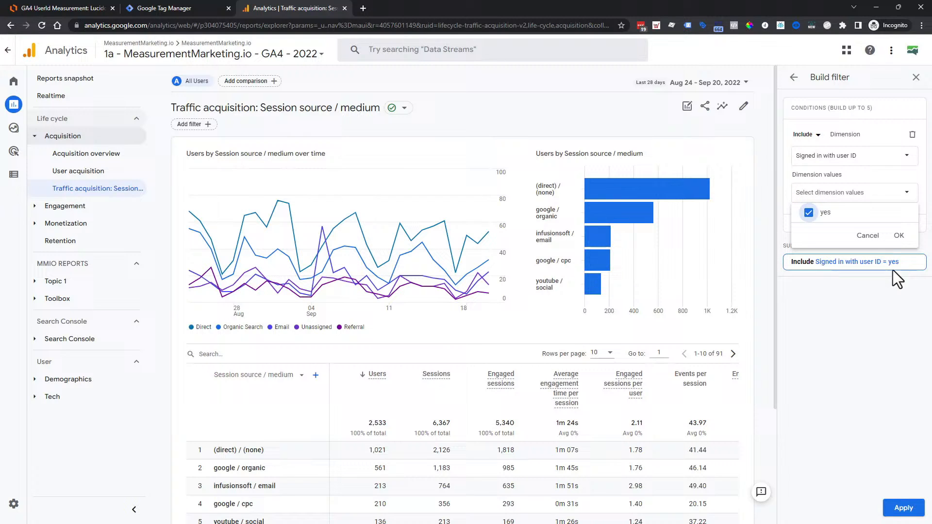
{"action": "left_click", "coordinate": [898, 235]}
{"action": "left_click", "coordinate": [900, 507]}
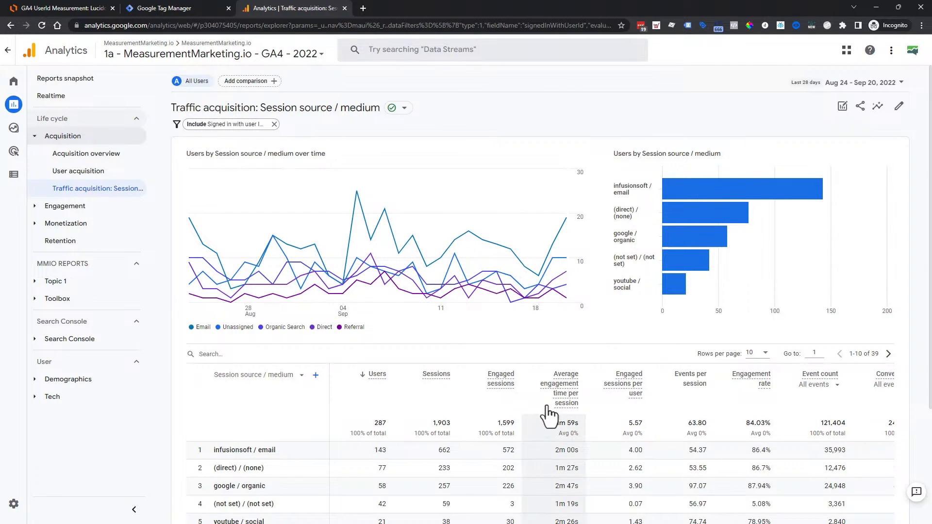
Review the filtered traffic acquisition table and expand the list of Engagement reports.
{"action": "scroll", "coordinate": [547, 353], "scroll_direction": "down", "scroll_amount": 1}
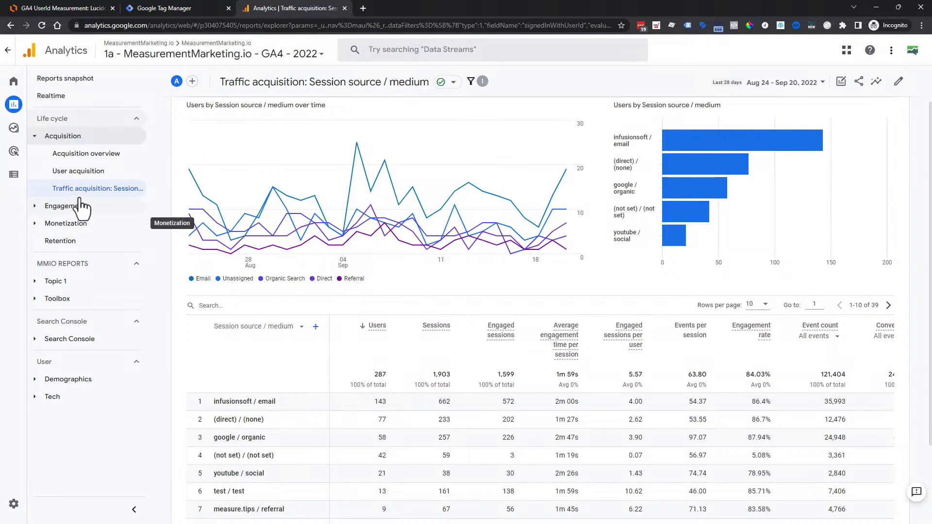
{"action": "left_click", "coordinate": [51, 205]}
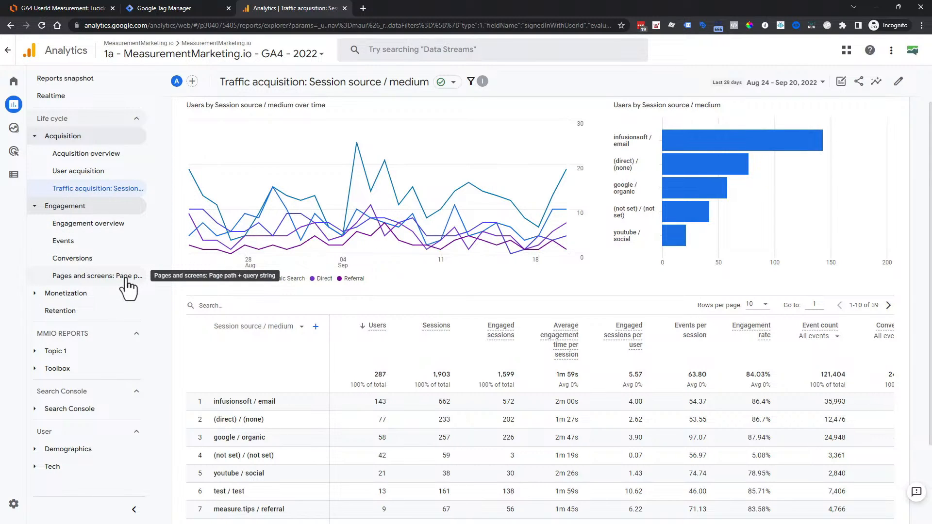
{"action": "mouse_move", "coordinate": [17, 129]}
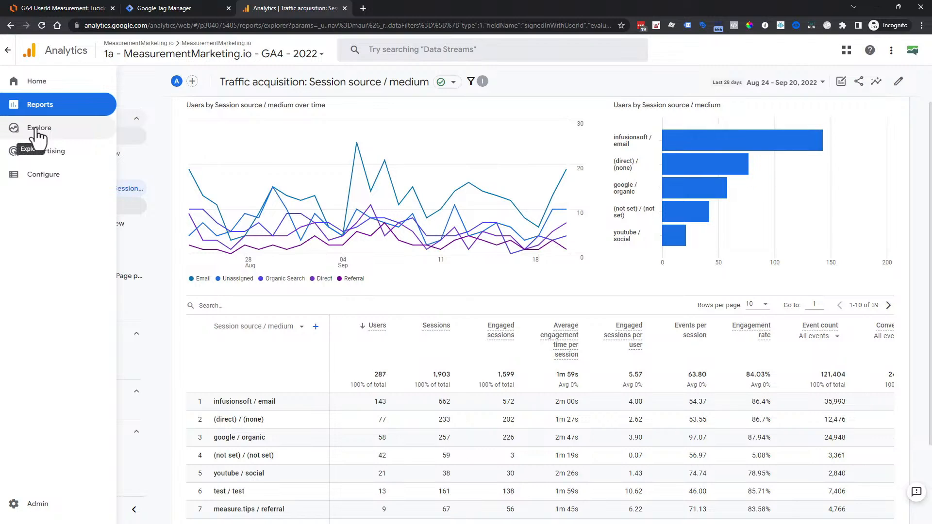
Review the filtered Traffic acquisition report and check the condition of its applied user ID filter.
{"action": "scroll", "coordinate": [490, 216], "scroll_direction": "up", "scroll_amount": 1}
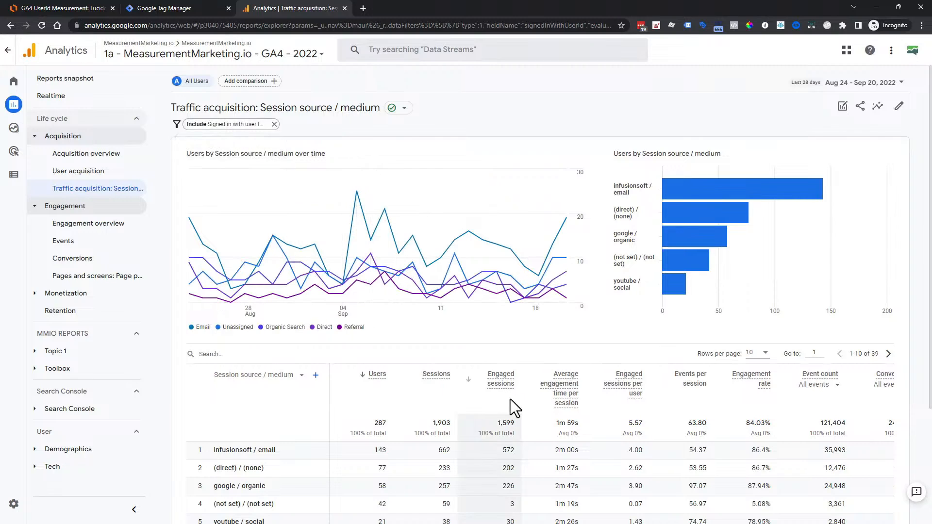
{"action": "scroll", "coordinate": [510, 402], "scroll_direction": "down", "scroll_amount": 1}
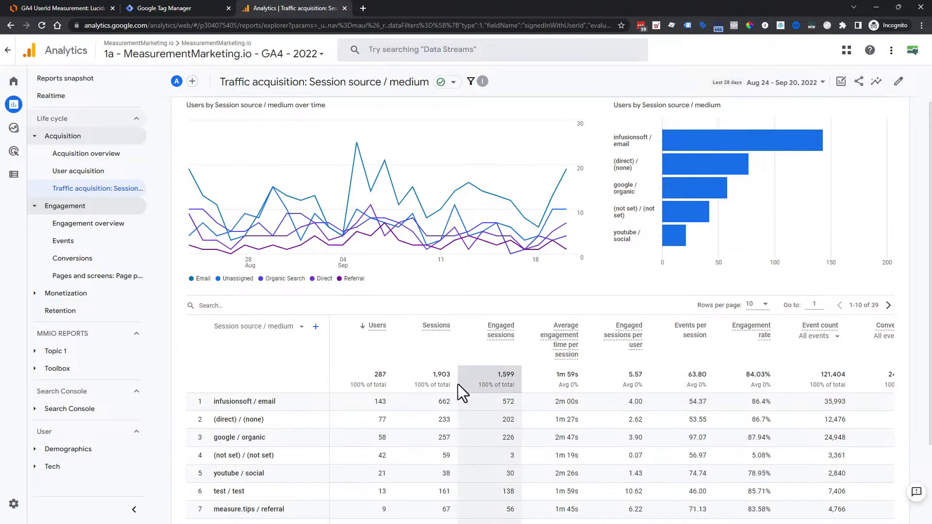
{"action": "scroll", "coordinate": [458, 383], "scroll_direction": "up", "scroll_amount": 1}
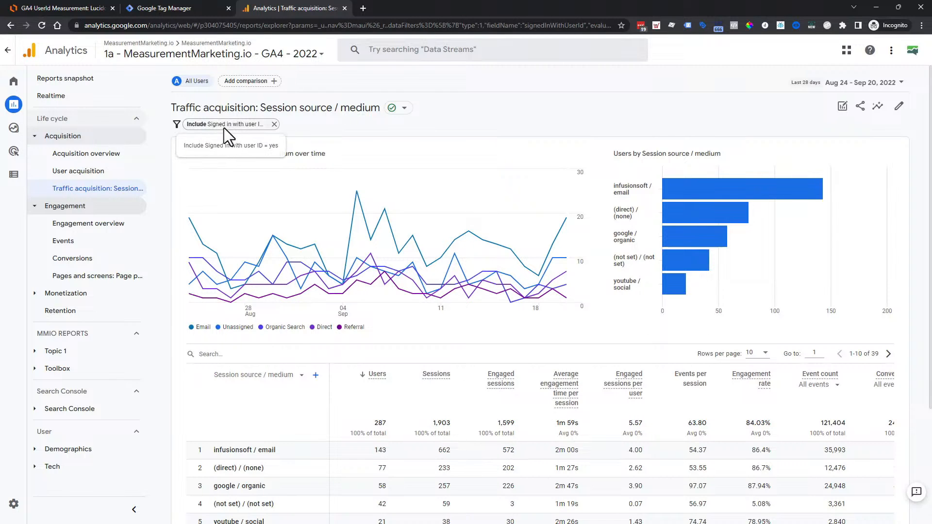
Switch to the Lucidchart diagram and delete the overlapping purple and red circles below the Google Analytics logo.
{"action": "left_click", "coordinate": [67, 8]}
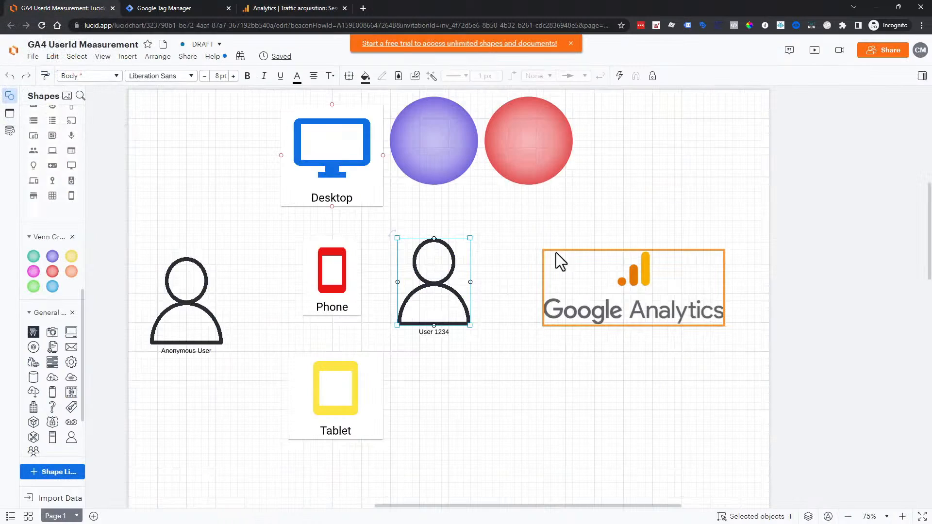
{"action": "scroll", "coordinate": [530, 372], "scroll_direction": "down", "scroll_amount": 4}
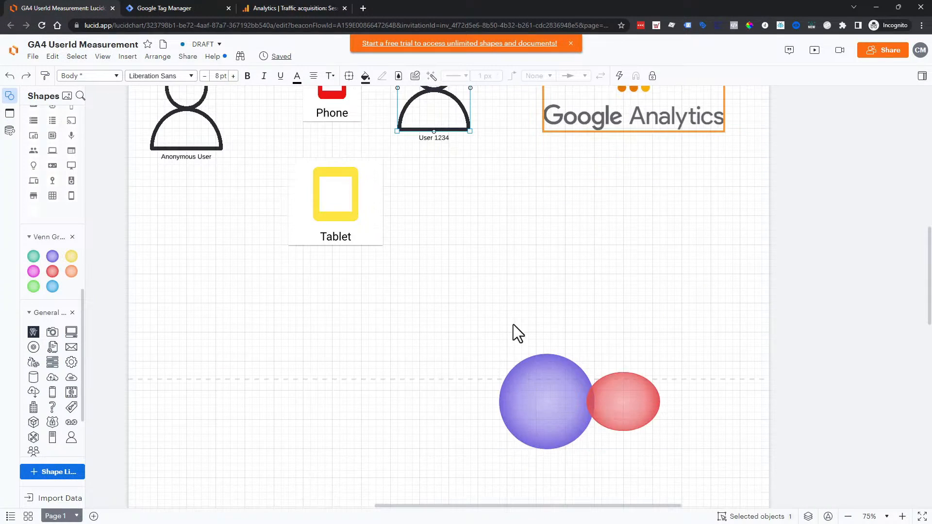
{"action": "left_click_drag", "start_coordinate": [475, 350], "coordinate": [766, 406]}
{"action": "key", "text": "Delete"}
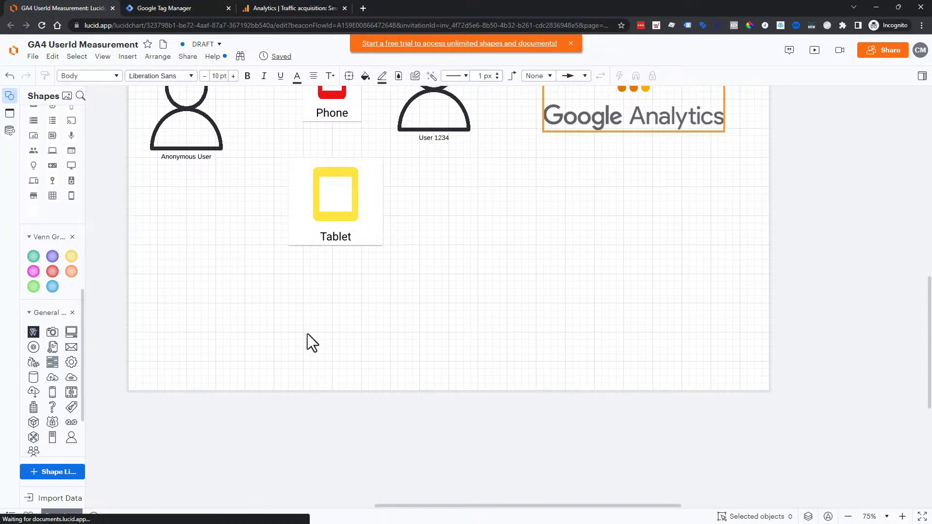
Add a flowchart process rectangle to the diagram below the Anonymous User figure.
{"action": "scroll", "coordinate": [112, 190], "scroll_direction": "up", "scroll_amount": 2}
{"action": "scroll", "coordinate": [60, 174], "scroll_direction": "up", "scroll_amount": 5}
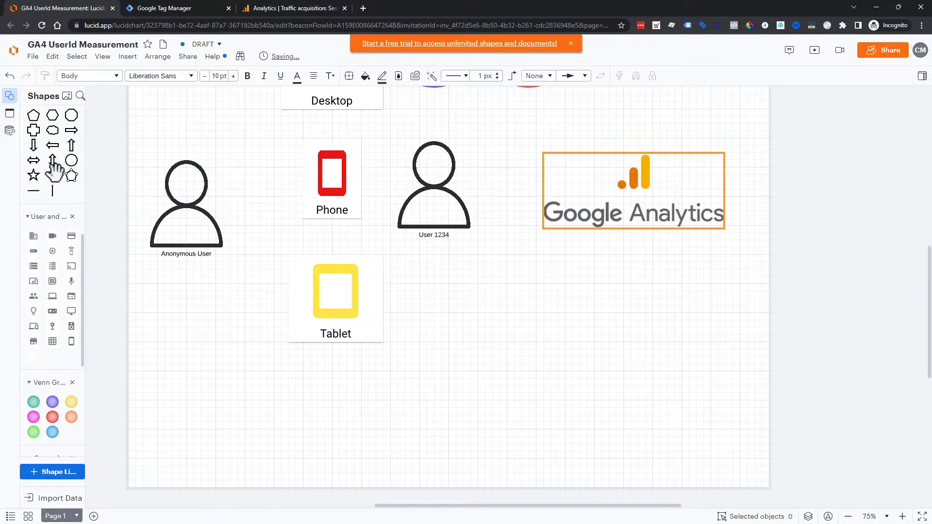
{"action": "scroll", "coordinate": [48, 194], "scroll_direction": "up", "scroll_amount": 3}
{"action": "left_click_drag", "start_coordinate": [30, 182], "coordinate": [193, 398]}
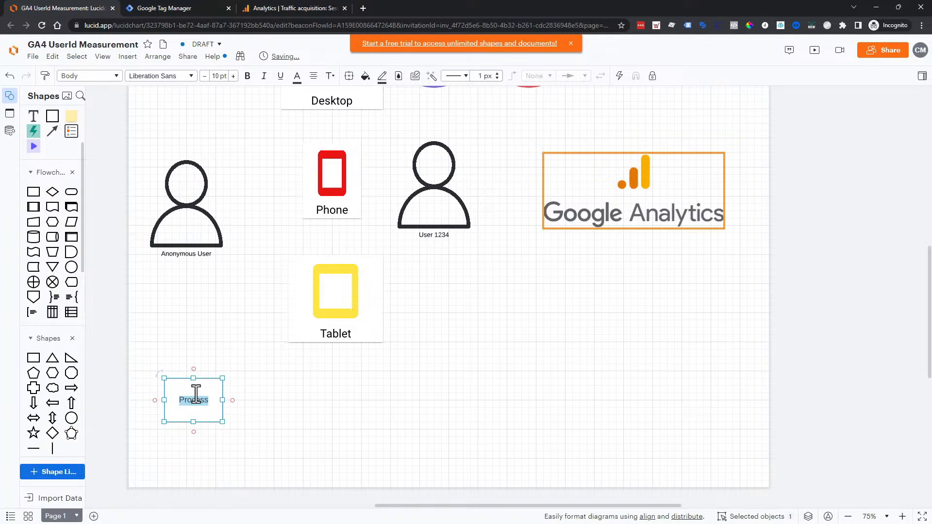
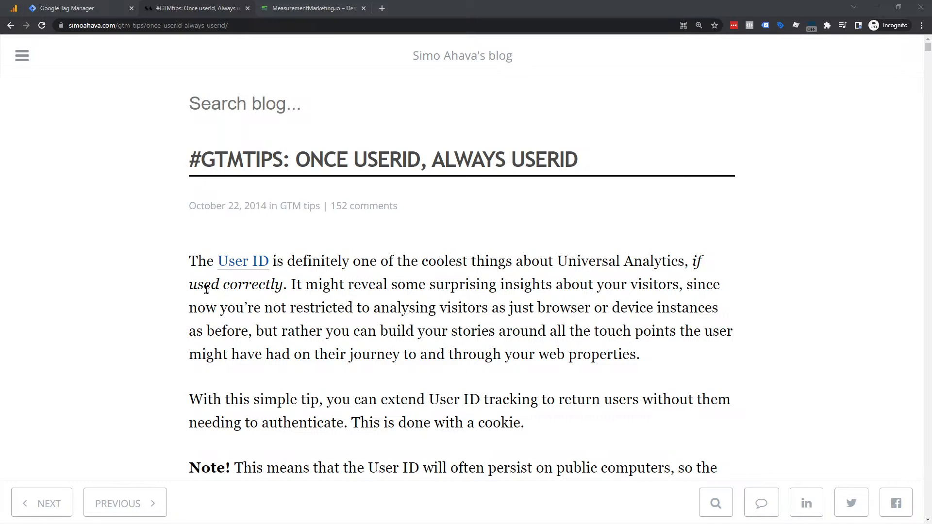
Examine the blog article "#GTMtips: Once userId, always userId", highlighting its title and author and viewing the Tip 8 slide.
{"action": "left_click_drag", "start_coordinate": [192, 157], "coordinate": [595, 160]}
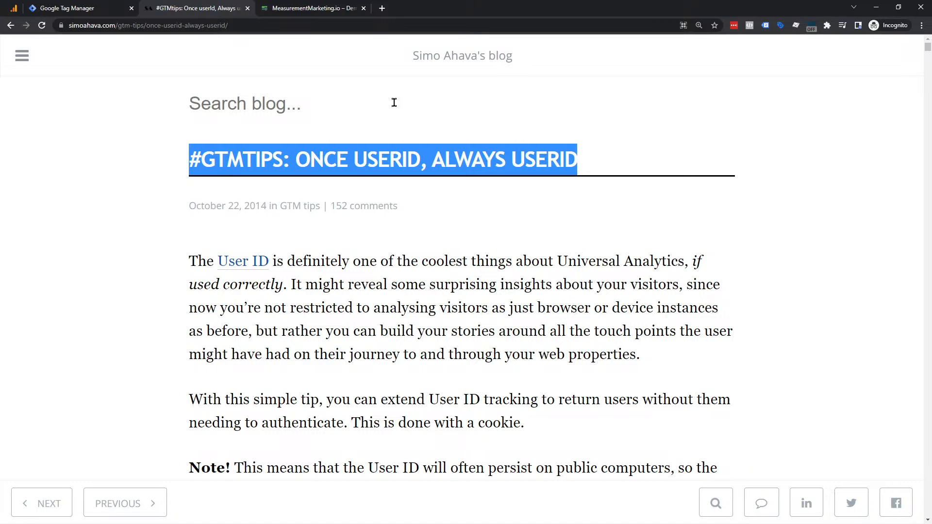
{"action": "left_click_drag", "start_coordinate": [413, 58], "coordinate": [484, 63]}
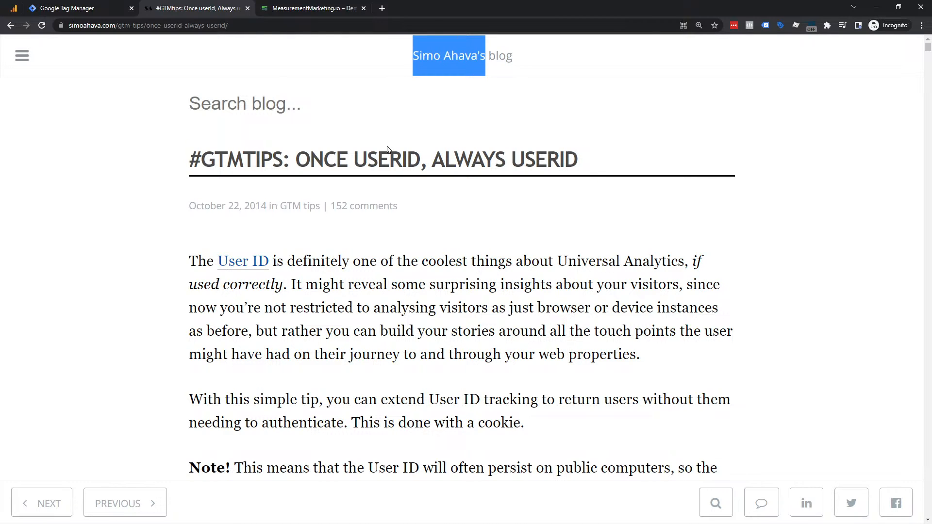
{"action": "scroll", "coordinate": [383, 291], "scroll_direction": "down", "scroll_amount": 6}
{"action": "scroll", "coordinate": [386, 330], "scroll_direction": "up", "scroll_amount": 6}
{"action": "scroll", "coordinate": [340, 315], "scroll_direction": "down", "scroll_amount": 20}
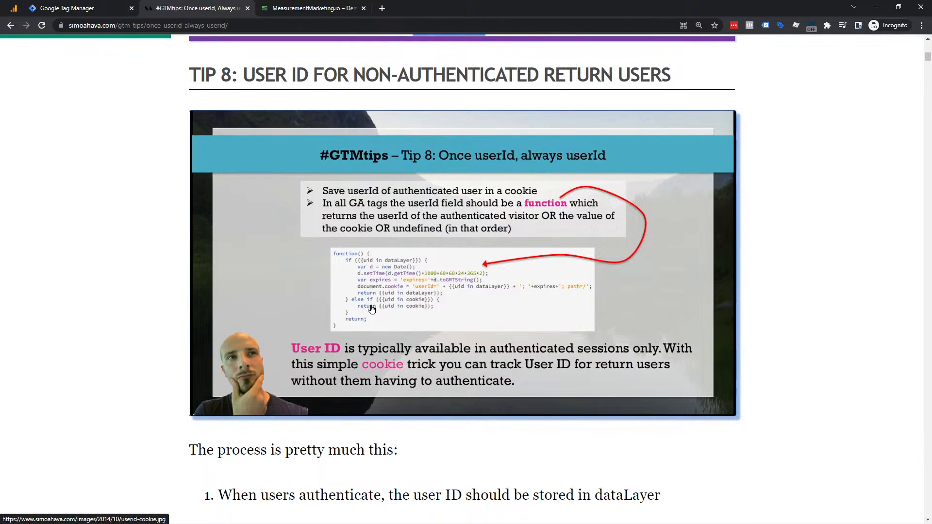
{"action": "scroll", "coordinate": [376, 310], "scroll_direction": "up", "scroll_amount": 2}
{"action": "scroll", "coordinate": [377, 311], "scroll_direction": "up", "scroll_amount": 1}
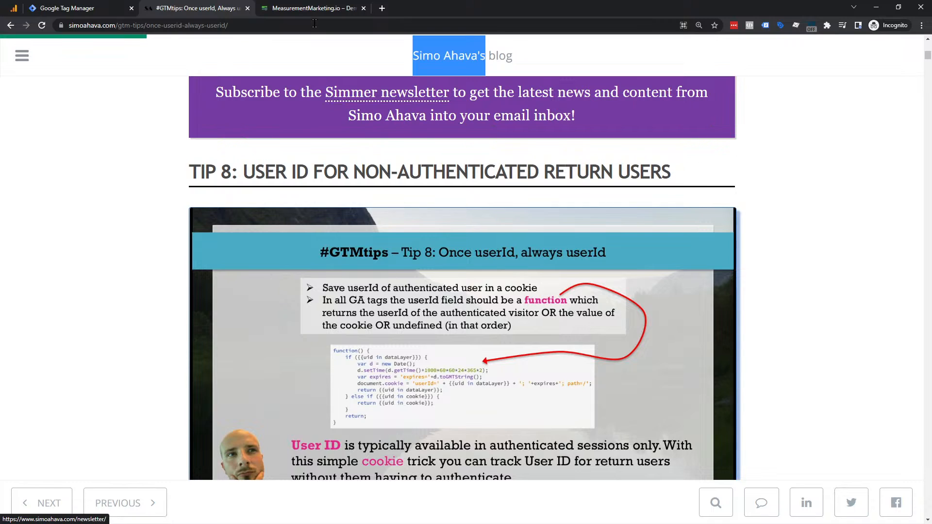
Switch to the MeasurementMarketing.io demo site and highlight the contactId query parameter in the page address.
{"action": "left_click", "coordinate": [310, 8]}
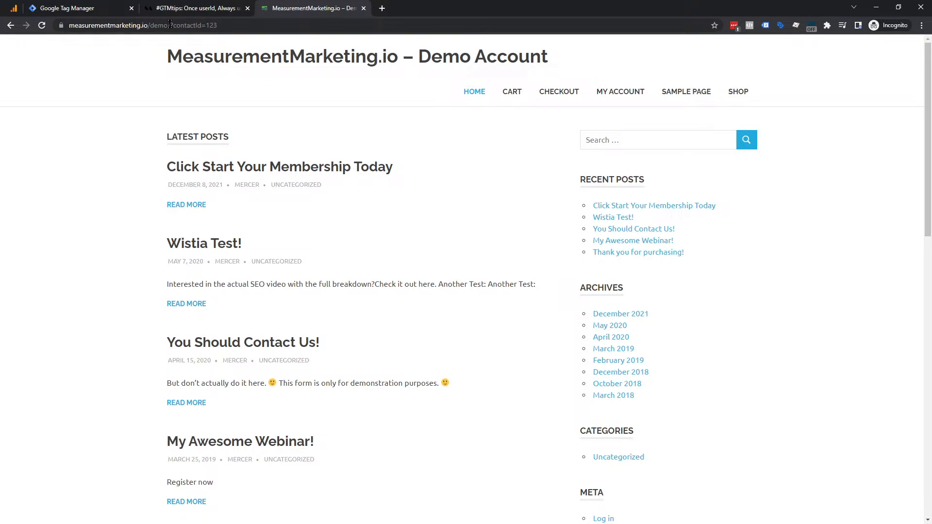
{"action": "left_click_drag", "start_coordinate": [169, 24], "coordinate": [241, 26]}
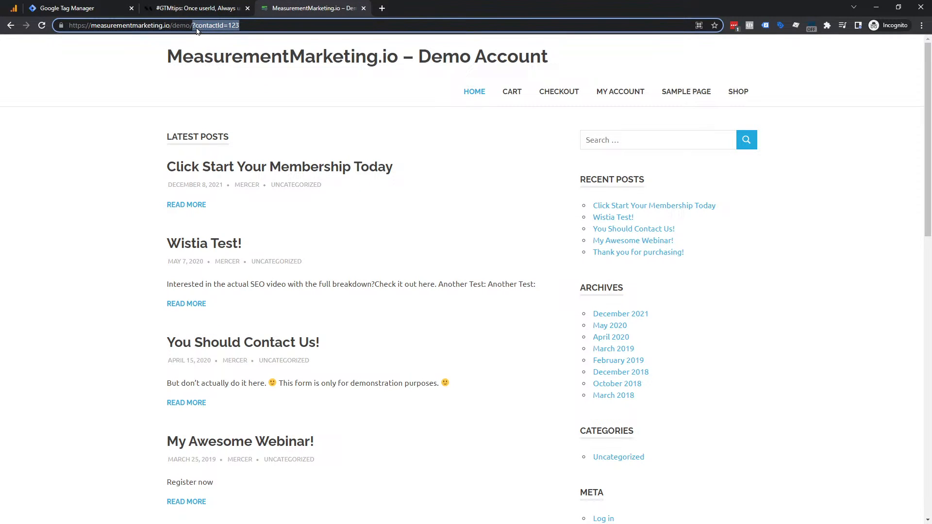
{"action": "left_click", "coordinate": [253, 29]}
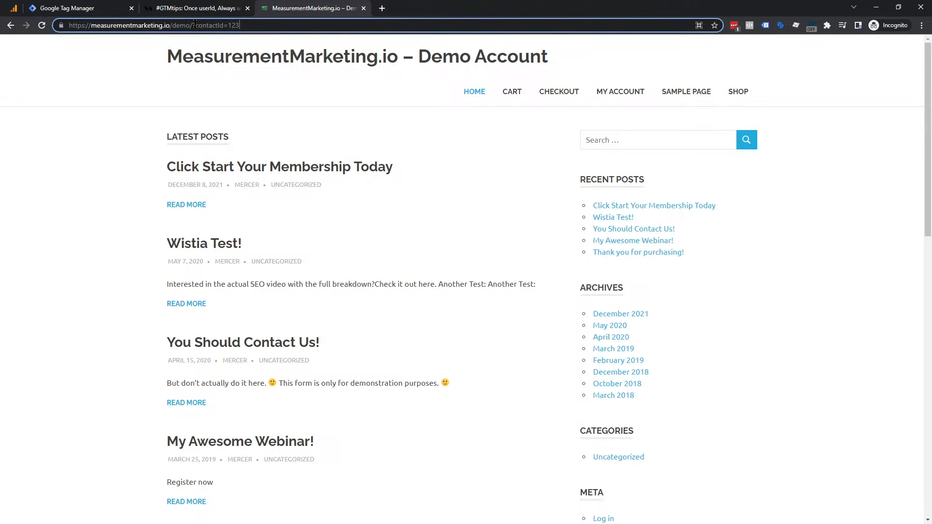
{"action": "left_click_drag", "start_coordinate": [195, 24], "coordinate": [247, 23]}
{"action": "key", "text": "End"}
{"action": "left_click_drag", "start_coordinate": [197, 25], "coordinate": [243, 29]}
Return to the blog article and read through the process for storing an authenticated User ID in a cookie.
{"action": "left_click", "coordinate": [197, 8]}
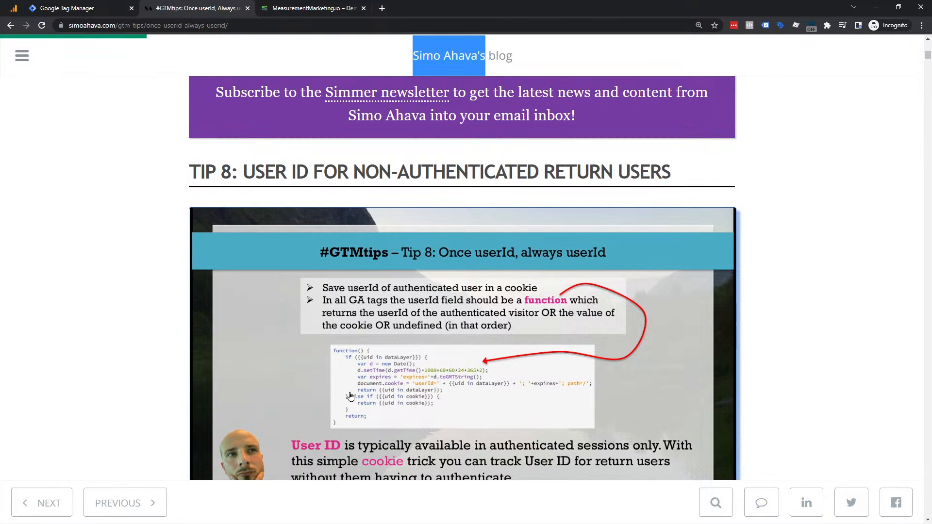
{"action": "scroll", "coordinate": [444, 262], "scroll_direction": "down", "scroll_amount": 6}
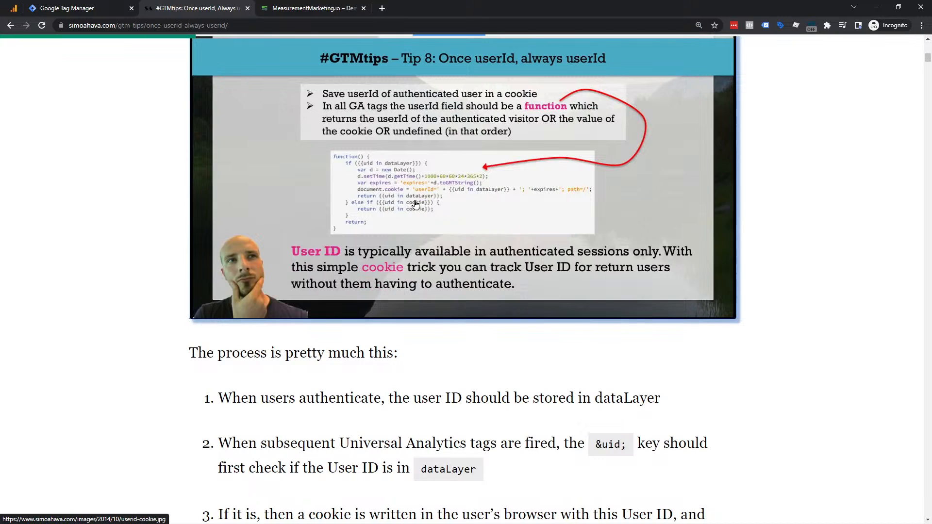
{"action": "scroll", "coordinate": [415, 204], "scroll_direction": "down", "scroll_amount": 5}
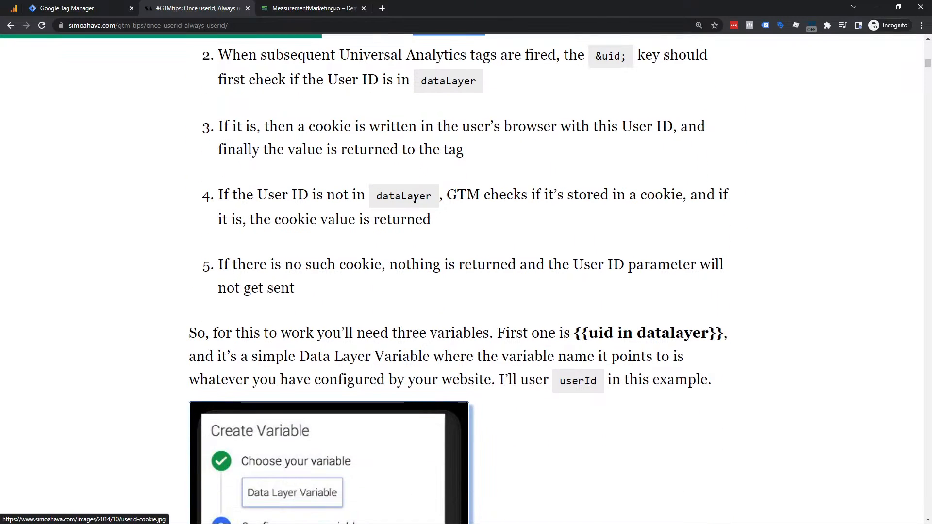
{"action": "scroll", "coordinate": [417, 201], "scroll_direction": "down", "scroll_amount": 2}
{"action": "scroll", "coordinate": [426, 272], "scroll_direction": "up", "scroll_amount": 6}
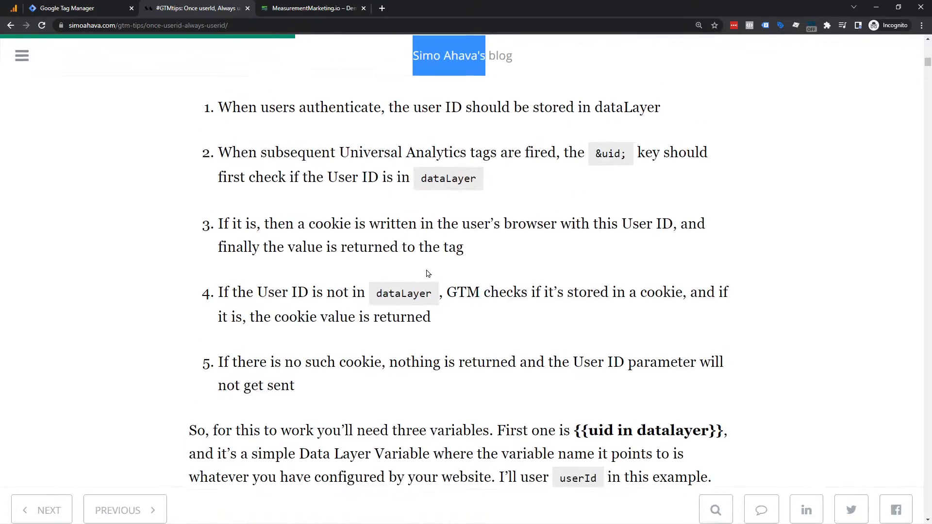
{"action": "scroll", "coordinate": [426, 274], "scroll_direction": "up", "scroll_amount": 11}
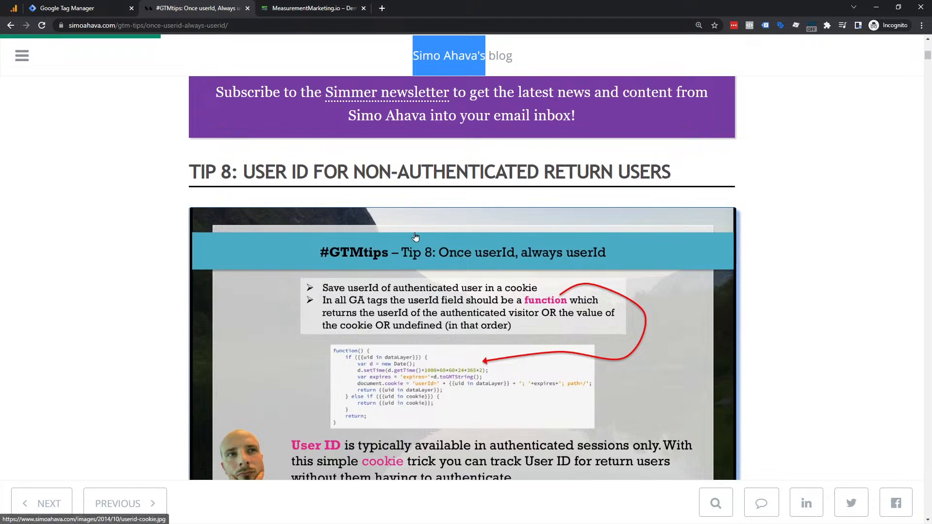
{"action": "scroll", "coordinate": [335, 160], "scroll_direction": "up", "scroll_amount": 2}
{"action": "scroll", "coordinate": [336, 160], "scroll_direction": "up", "scroll_amount": 9}
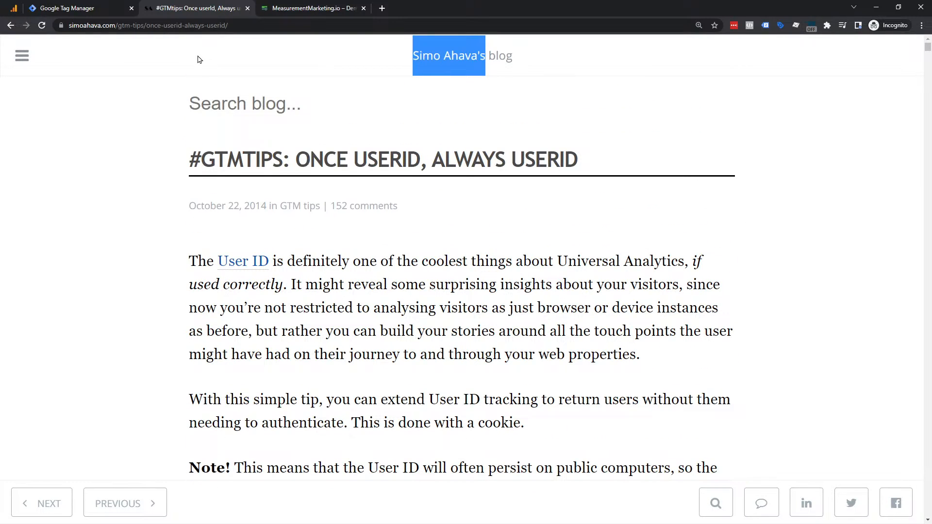
Glance at the GA4 configuration tag, and on the demo site highlight the contactId parameter's value and name in the address.
{"action": "left_click", "coordinate": [72, 7]}
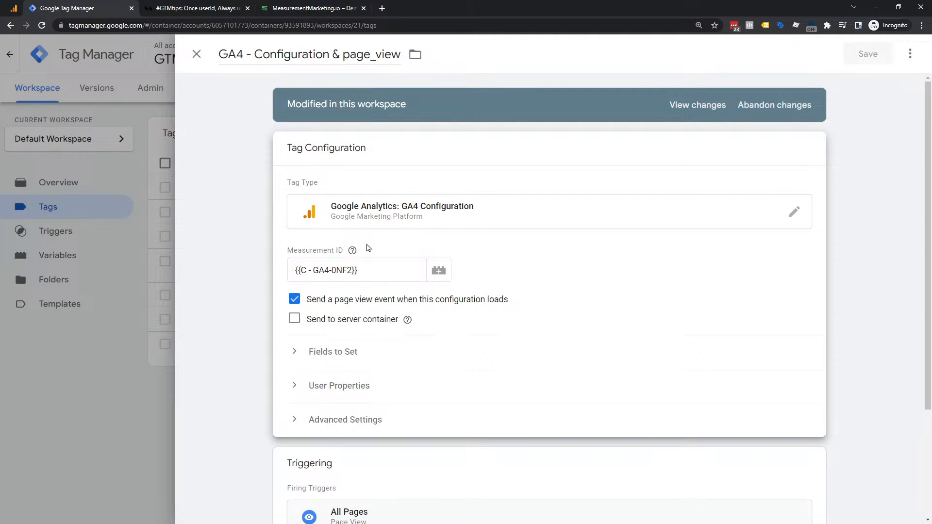
{"action": "left_click", "coordinate": [286, 9]}
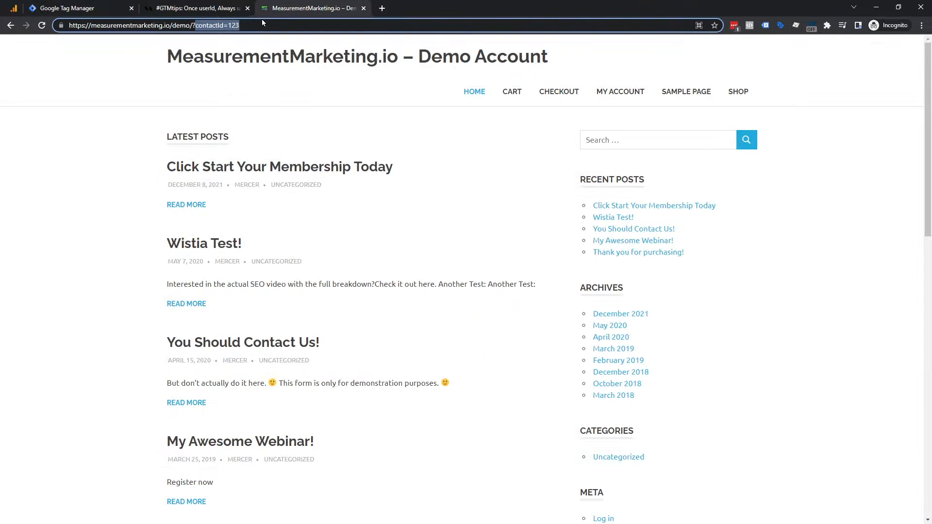
{"action": "left_click", "coordinate": [231, 26]}
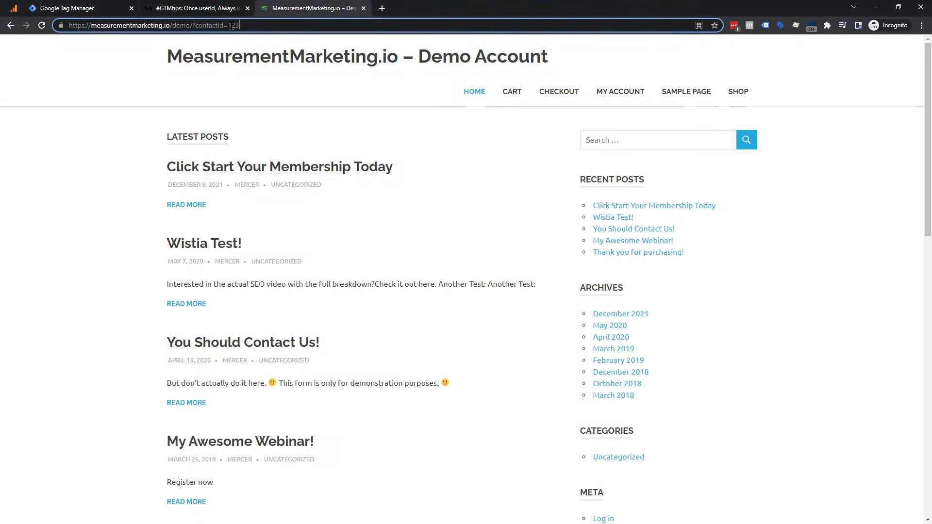
{"action": "double_click", "coordinate": [229, 25]}
{"action": "left_click_drag", "start_coordinate": [195, 25], "coordinate": [224, 25]}
In Tag Manager's GA4 configuration tag, add a field to set named user_id and start a new variable for its value.
{"action": "left_click", "coordinate": [79, 8]}
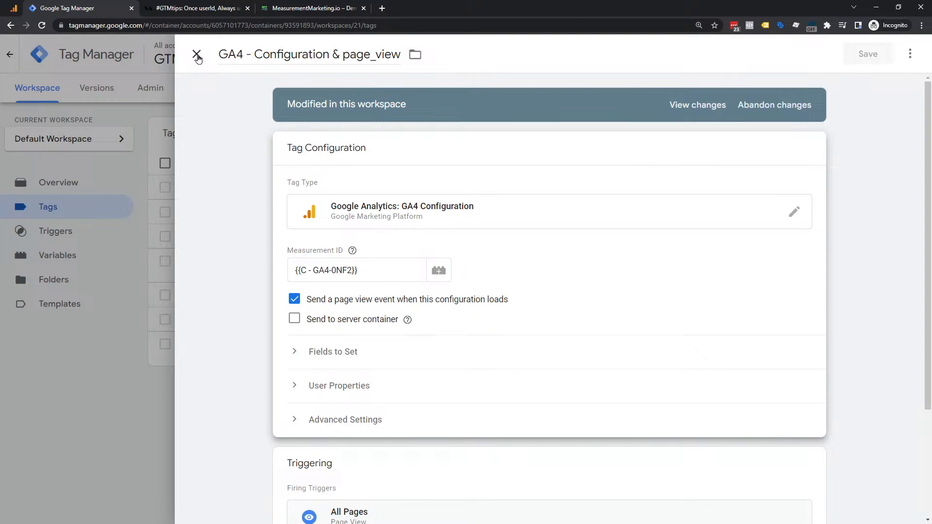
{"action": "left_click", "coordinate": [374, 364]}
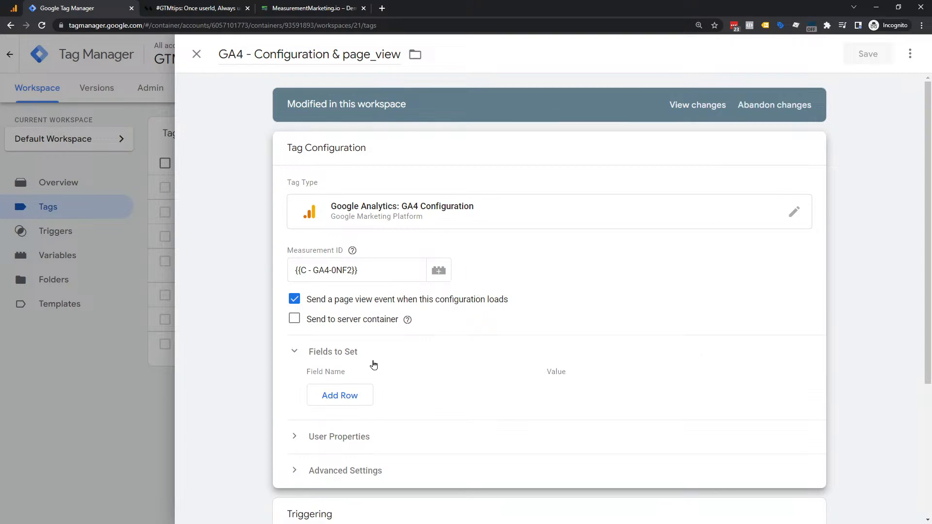
{"action": "left_click", "coordinate": [341, 395]}
{"action": "left_click", "coordinate": [352, 391]}
{"action": "type", "text": "user_id"}
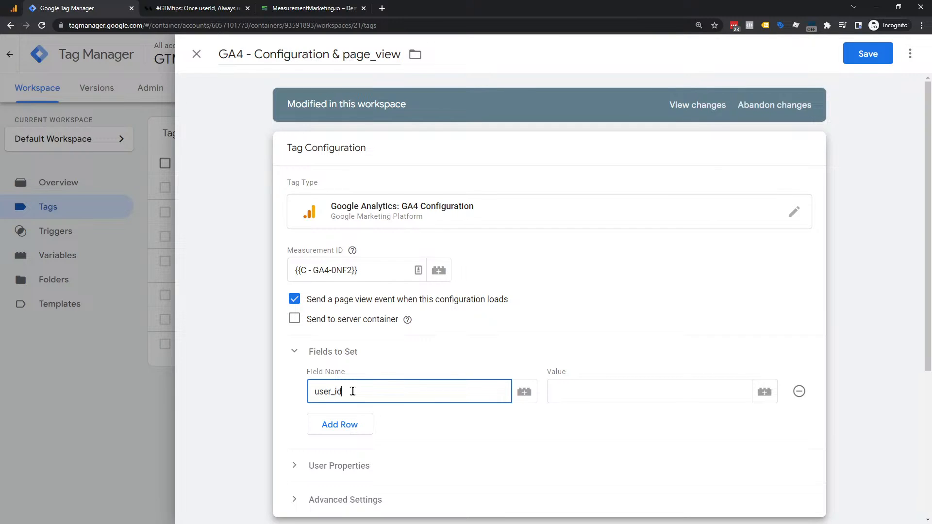
{"action": "left_click", "coordinate": [585, 389]}
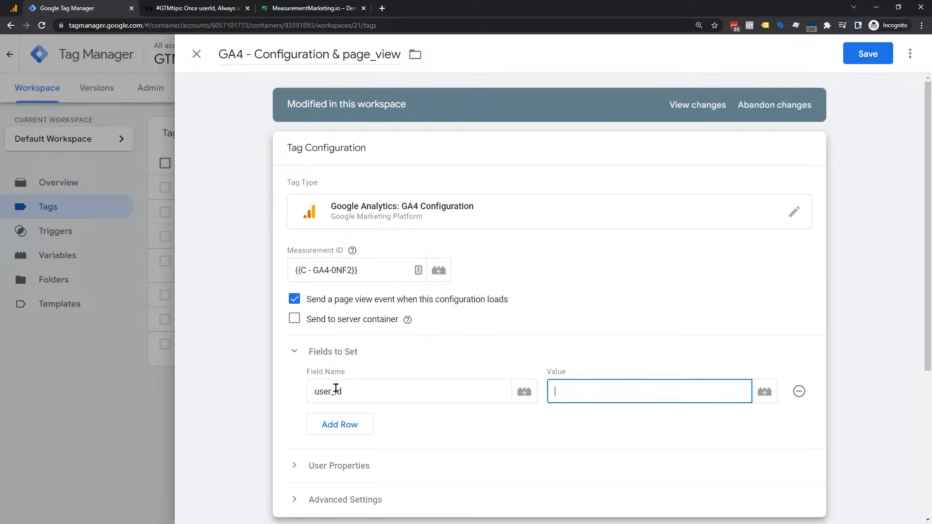
{"action": "left_click", "coordinate": [760, 392]}
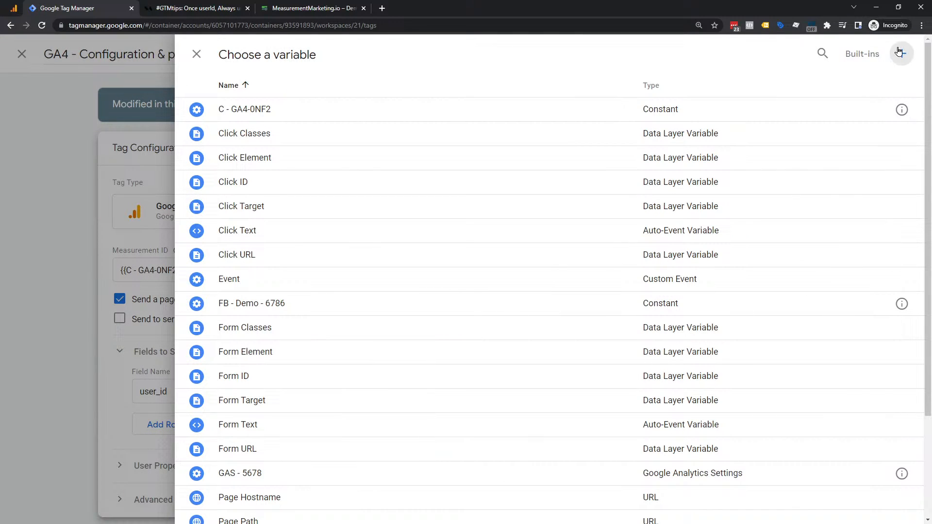
{"action": "left_click", "coordinate": [899, 52]}
{"action": "left_click", "coordinate": [552, 225]}
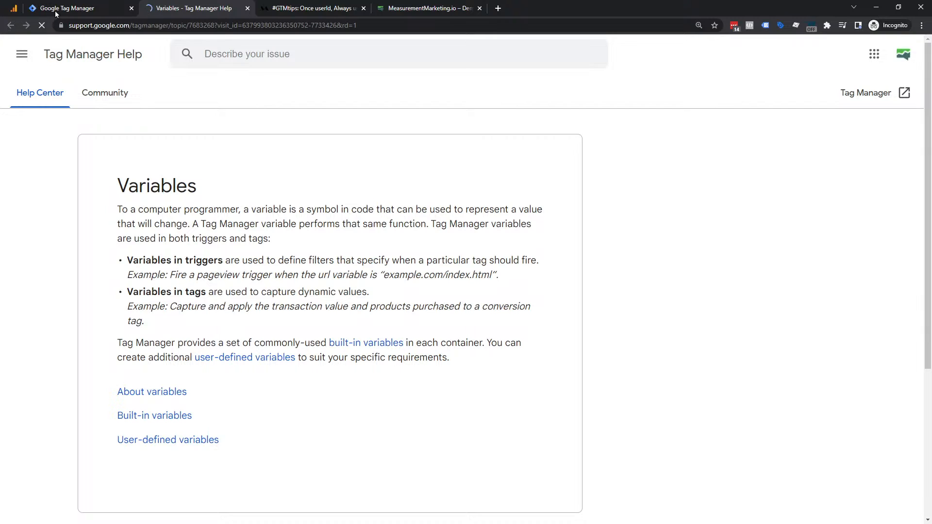
{"action": "left_click", "coordinate": [58, 10]}
{"action": "left_click", "coordinate": [247, 9]}
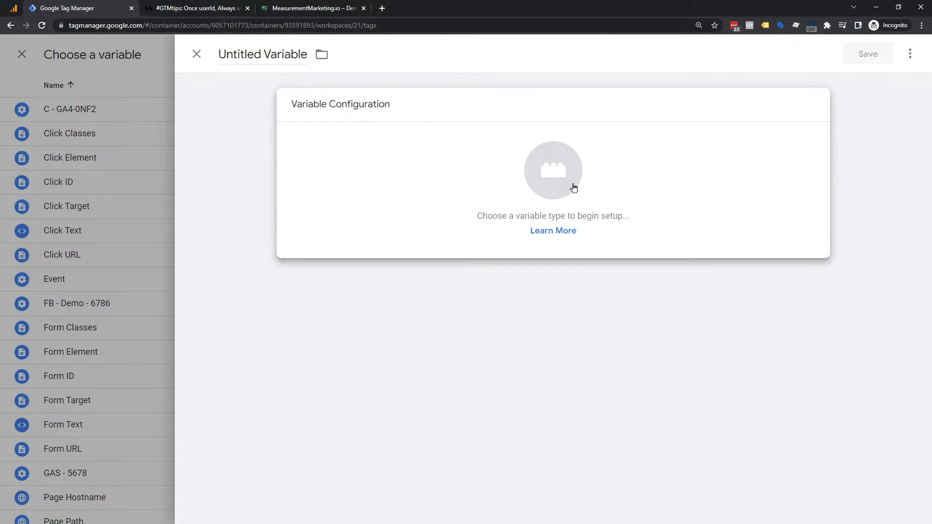
Make the new variable a URL variable with the component type set to Query.
{"action": "left_click", "coordinate": [574, 184]}
{"action": "scroll", "coordinate": [574, 185], "scroll_direction": "down", "scroll_amount": 9}
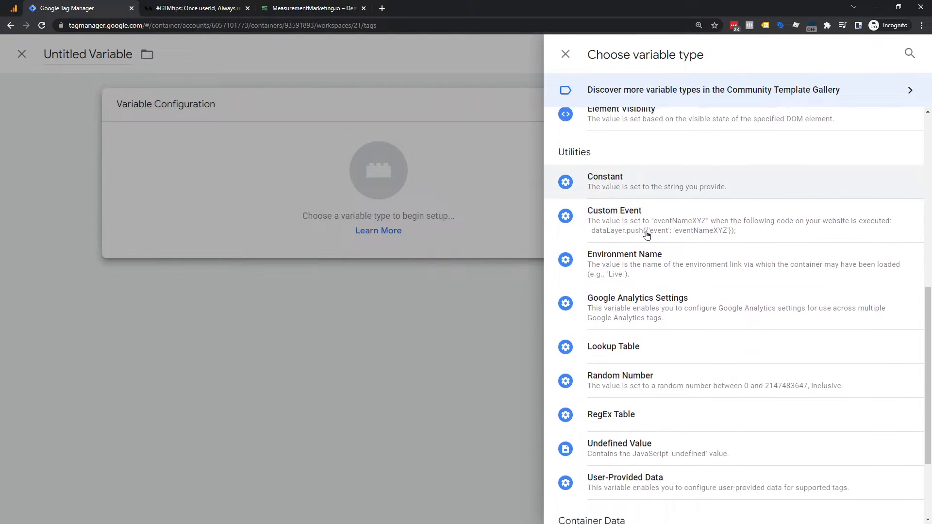
{"action": "scroll", "coordinate": [625, 342], "scroll_direction": "down", "scroll_amount": 1}
{"action": "scroll", "coordinate": [597, 194], "scroll_direction": "up", "scroll_amount": 10}
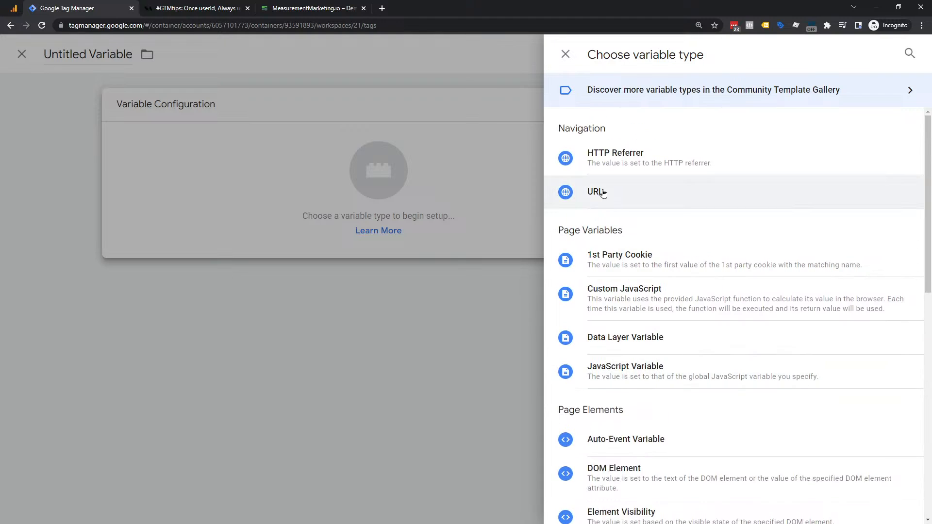
{"action": "left_click", "coordinate": [596, 189]}
{"action": "left_click", "coordinate": [333, 227]}
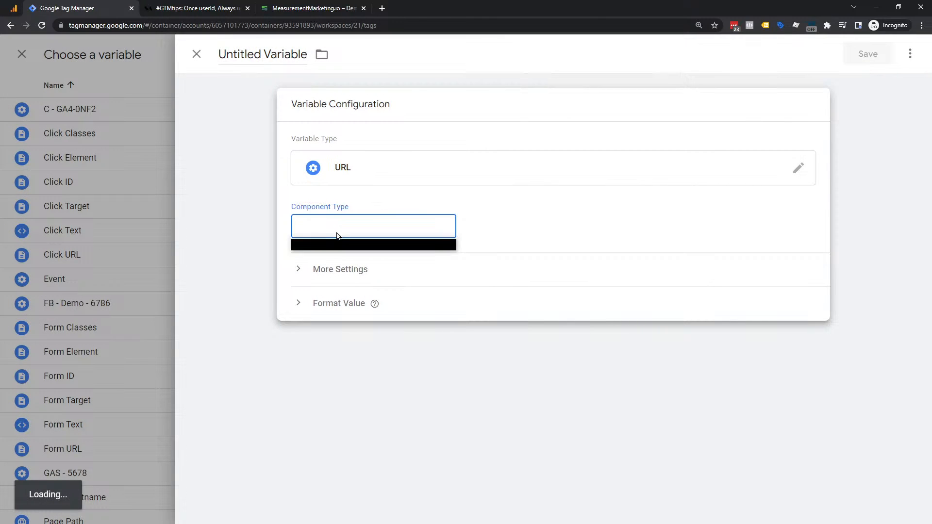
{"action": "left_click", "coordinate": [314, 310]}
Set the variable's query key to contactId, checking it against the parameter in the demo site's address.
{"action": "left_click", "coordinate": [328, 271]}
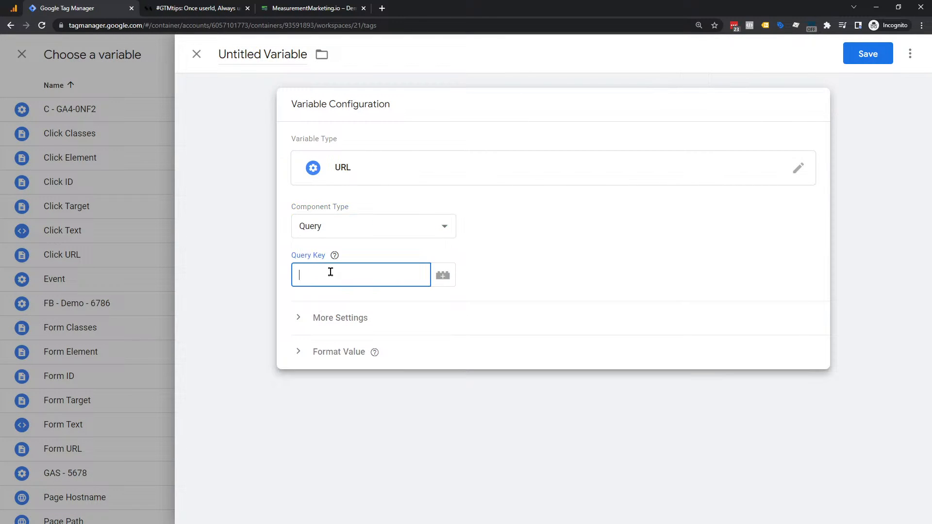
{"action": "left_click", "coordinate": [293, 5]}
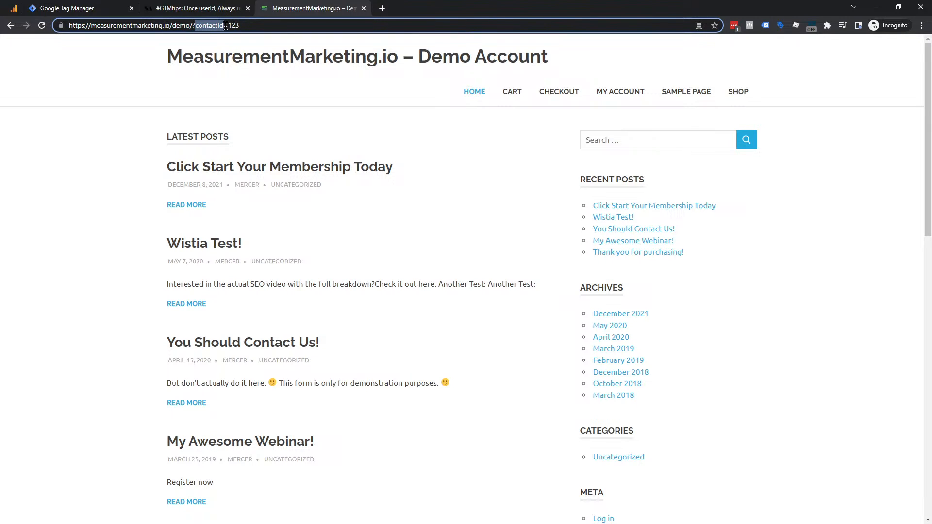
{"action": "left_click", "coordinate": [64, 8]}
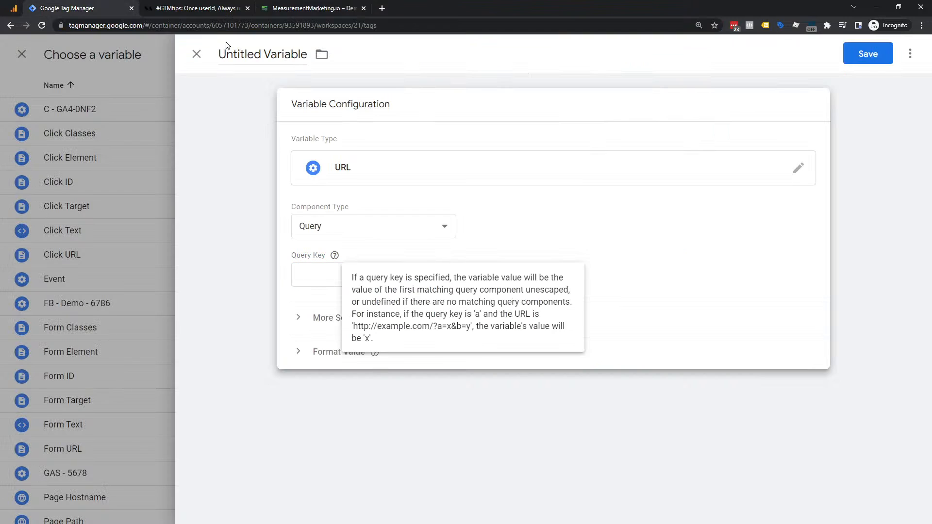
{"action": "left_click", "coordinate": [308, 267]}
{"action": "type", "text": "contactId"}
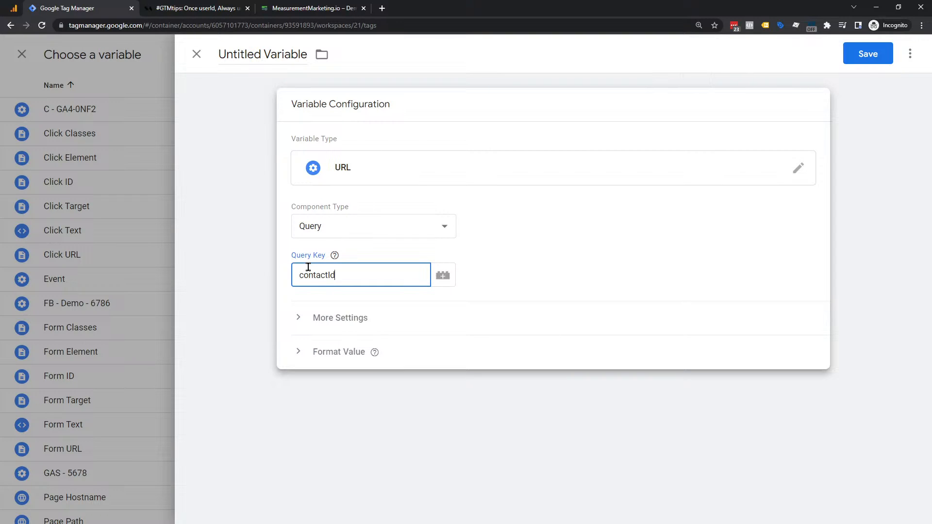
{"action": "left_click", "coordinate": [271, 8]}
{"action": "left_click", "coordinate": [257, 25]}
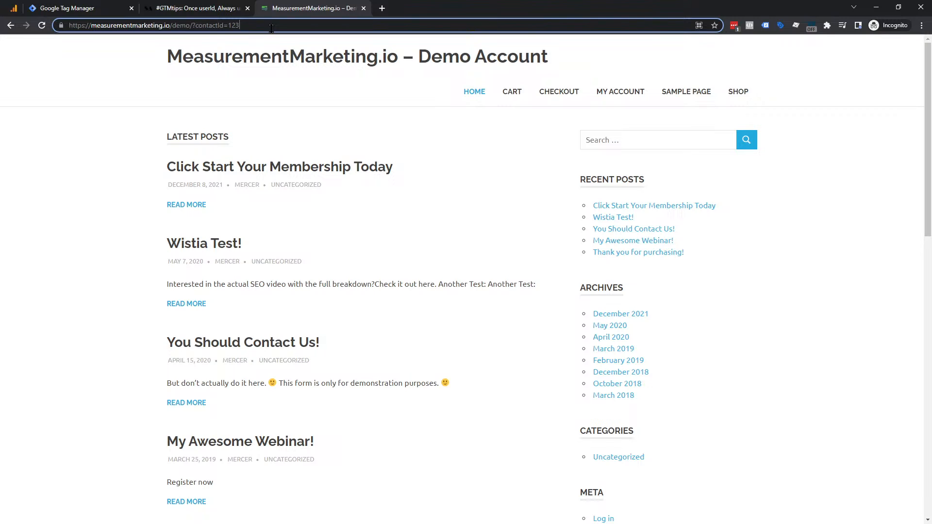
{"action": "left_click", "coordinate": [68, 8]}
{"action": "left_click", "coordinate": [366, 282]}
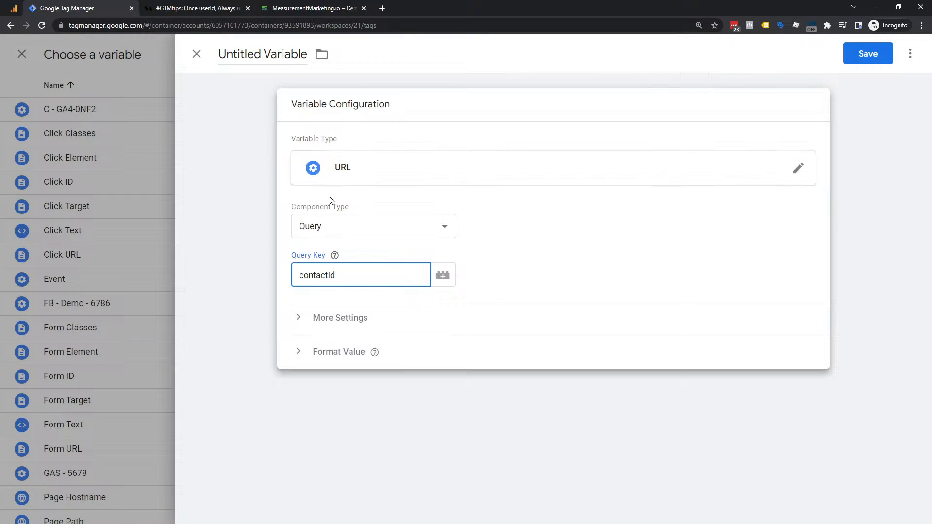
Name the variable "URL - contactId" and save it as the value of the user_id field.
{"action": "left_click", "coordinate": [266, 57]}
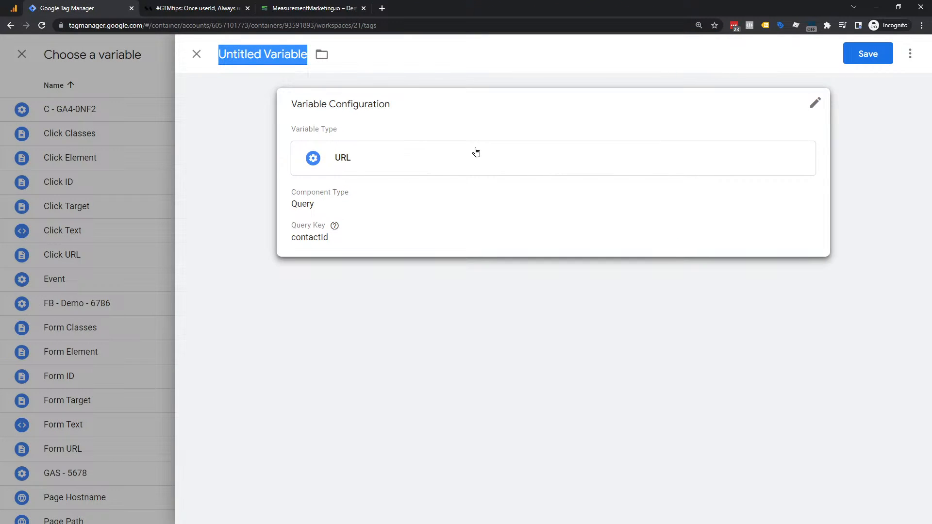
{"action": "type", "text": "URL -"}
{"action": "type", "text": "https://measurementmarketing.io/demo/?contactId=123"}
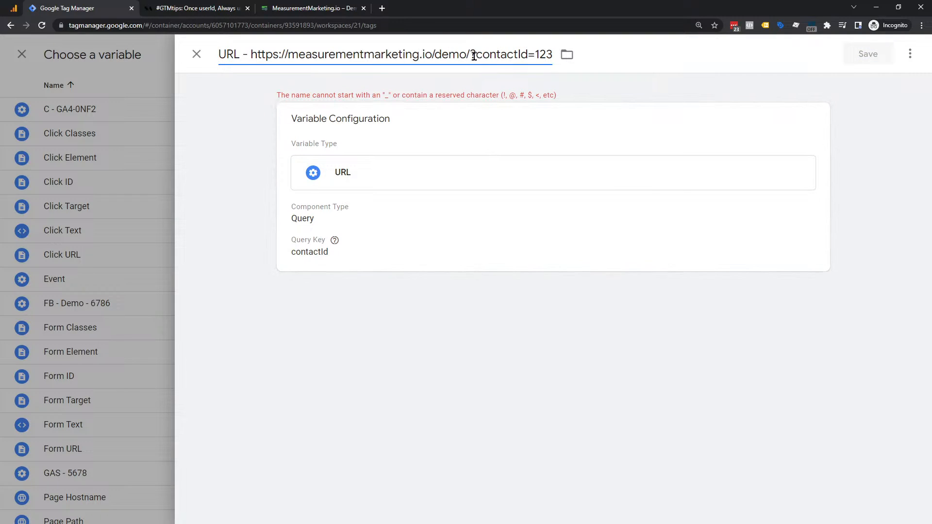
{"action": "left_click_drag", "start_coordinate": [475, 54], "coordinate": [248, 58]}
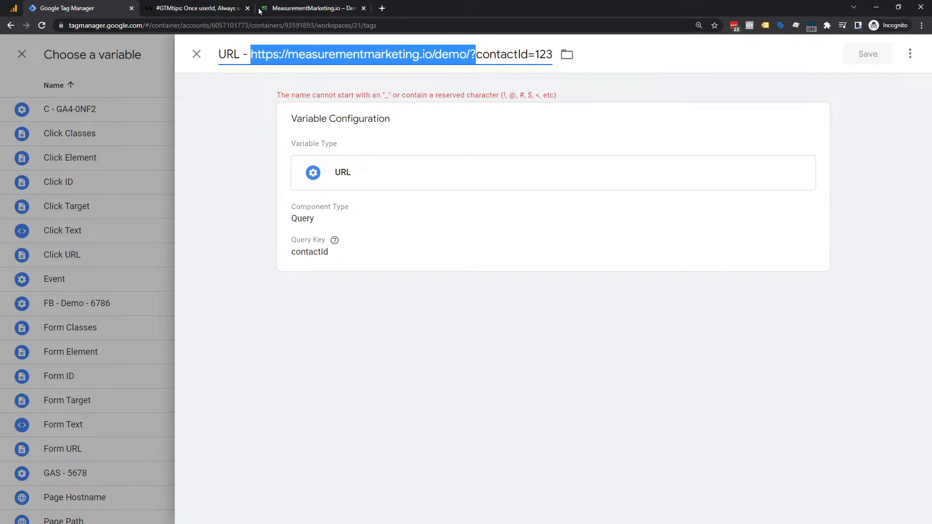
{"action": "key", "text": "BackSpace"}
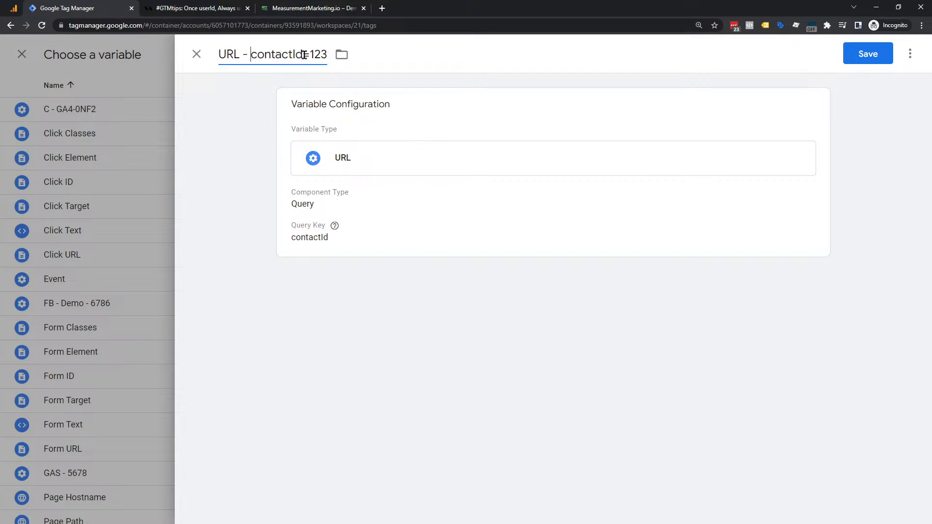
{"action": "left_click_drag", "start_coordinate": [303, 55], "coordinate": [326, 54]}
{"action": "key", "text": "BackSpace"}
{"action": "left_click", "coordinate": [888, 52]}
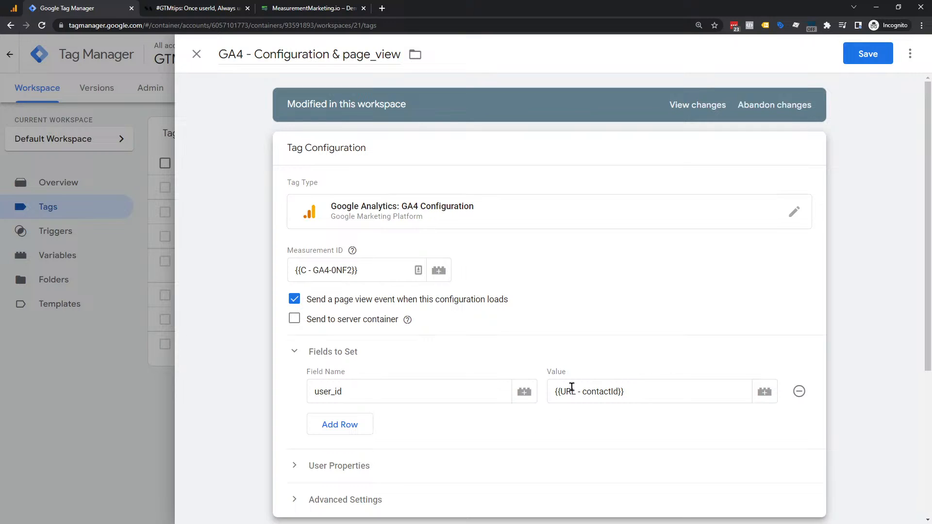
Review the configuration tag's fields and the blog article's cookie method for return users, then return to Tag Manager.
{"action": "scroll", "coordinate": [511, 374], "scroll_direction": "down", "scroll_amount": 2}
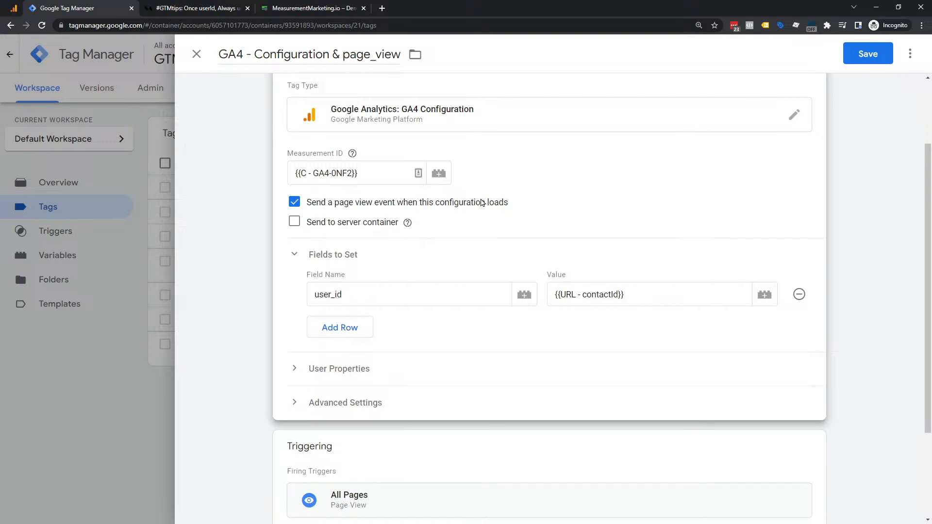
{"action": "left_click", "coordinate": [196, 15]}
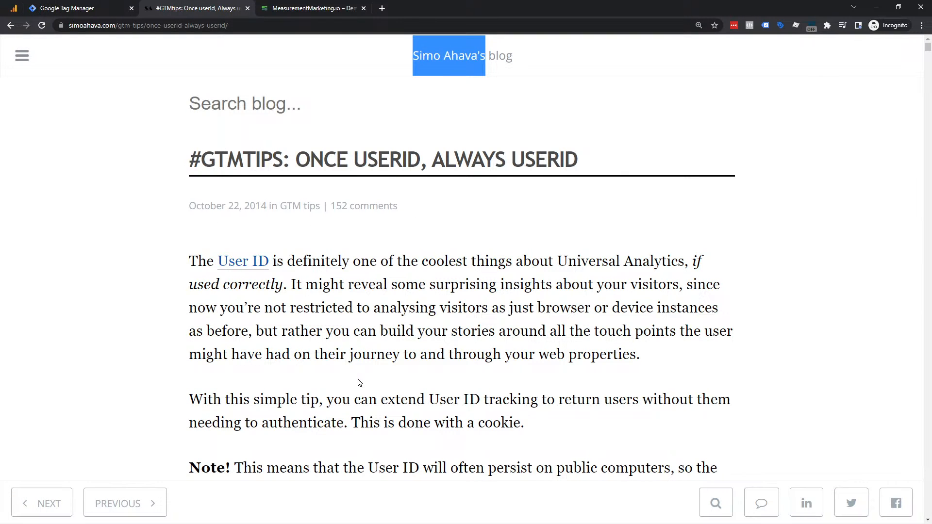
{"action": "scroll", "coordinate": [357, 383], "scroll_direction": "down", "scroll_amount": 7}
{"action": "scroll", "coordinate": [357, 383], "scroll_direction": "down", "scroll_amount": 6}
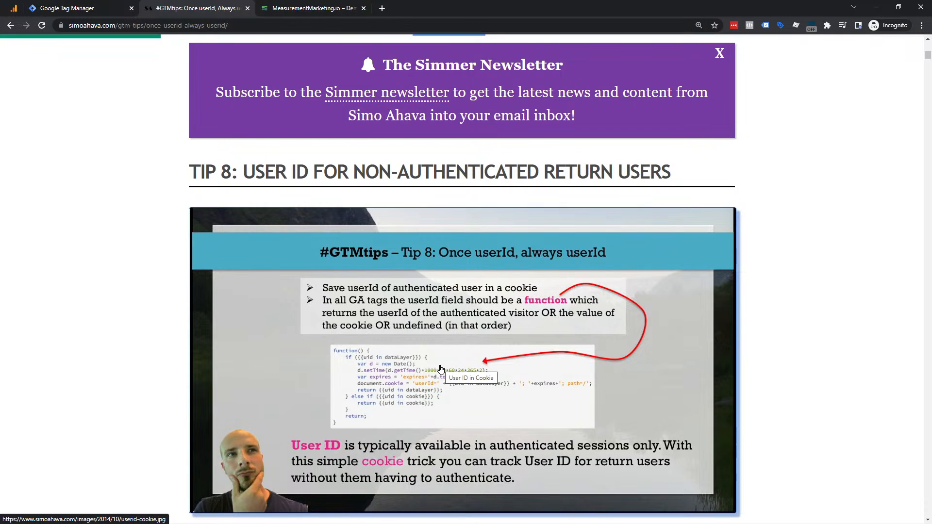
{"action": "scroll", "coordinate": [440, 369], "scroll_direction": "up", "scroll_amount": 15}
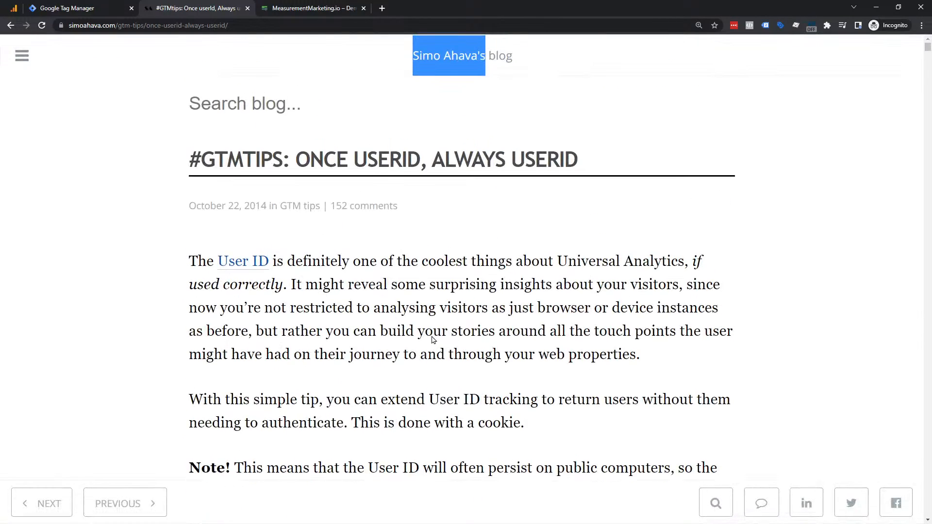
{"action": "left_click", "coordinate": [68, 9]}
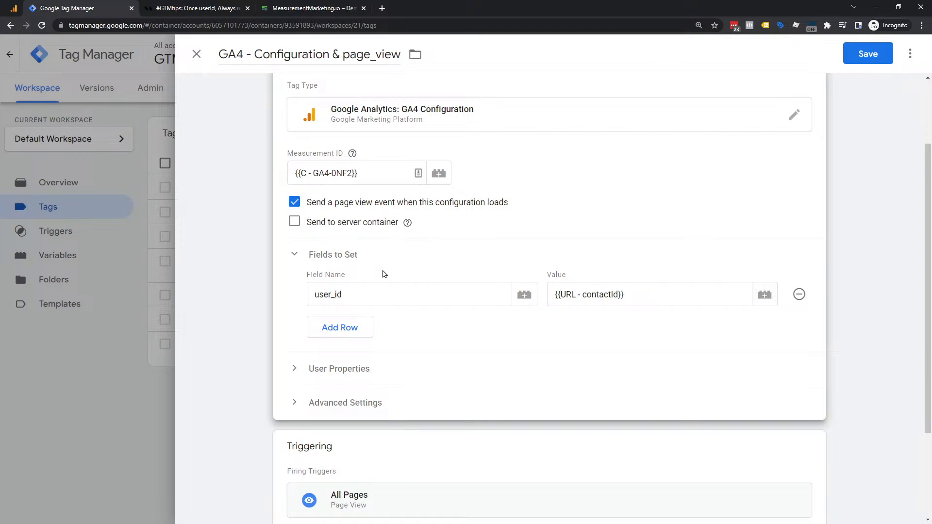
Save the GA4 configuration tag with its user_id field.
{"action": "left_click", "coordinate": [427, 293]}
{"action": "left_click", "coordinate": [352, 154]}
{"action": "left_click", "coordinate": [866, 53]}
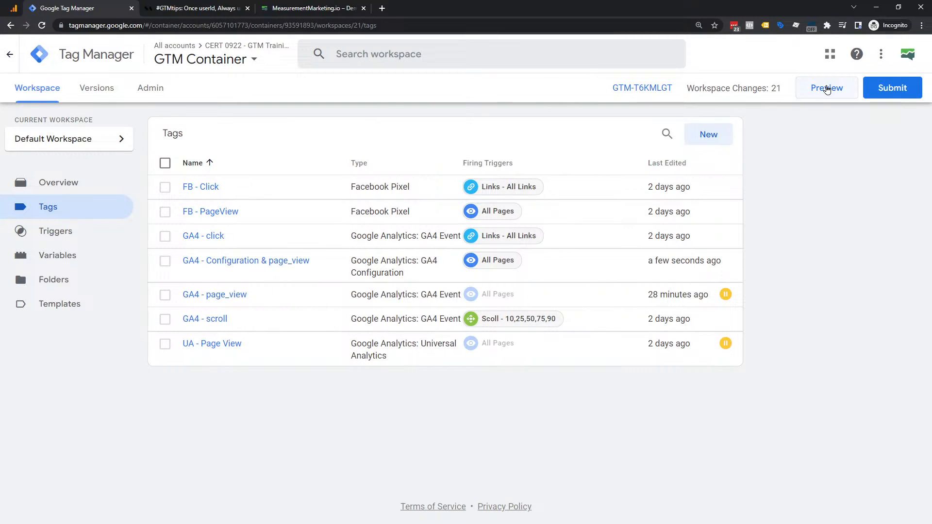
{"action": "left_click", "coordinate": [826, 89]}
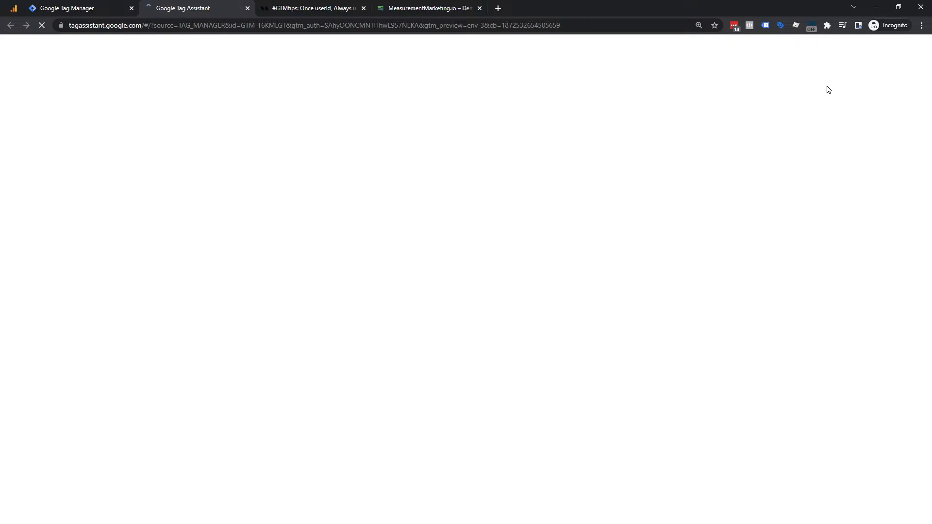
{"action": "left_click", "coordinate": [416, 328]}
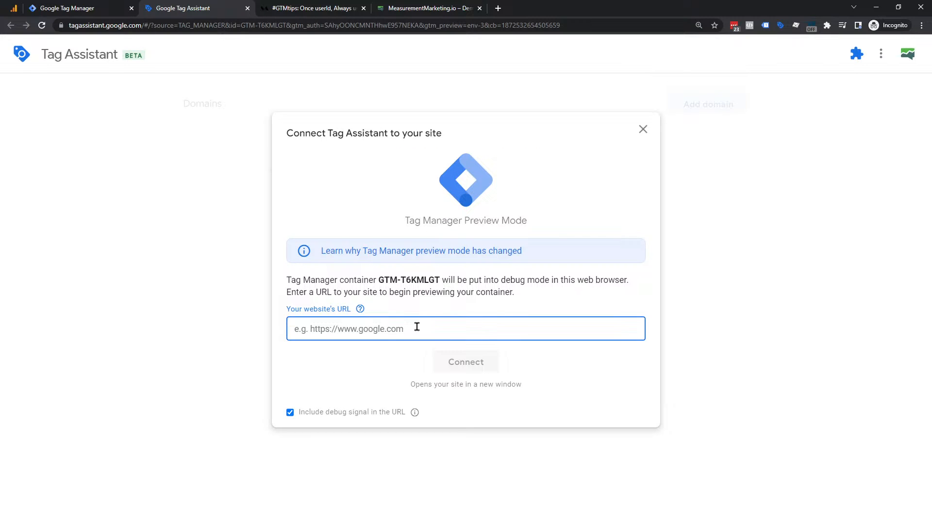
{"action": "type", "text": "https://measurementmarketing.io/demo/?contactId=123"}
{"action": "left_click_drag", "start_coordinate": [452, 330], "coordinate": [519, 329]}
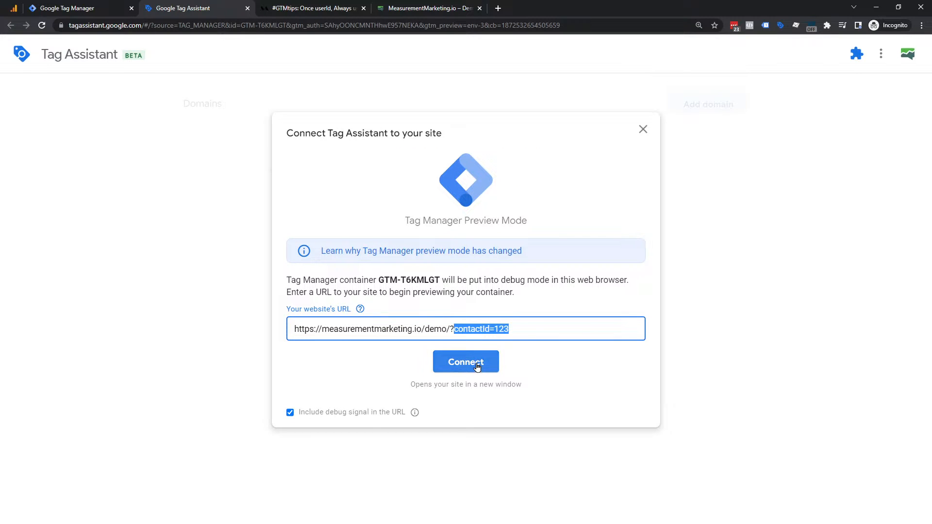
{"action": "left_click", "coordinate": [478, 8]}
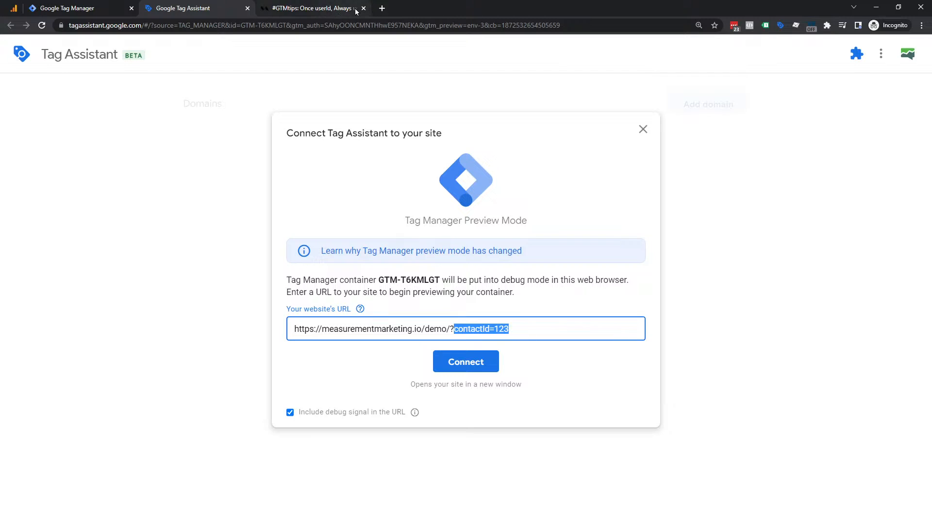
{"action": "left_click", "coordinate": [461, 368]}
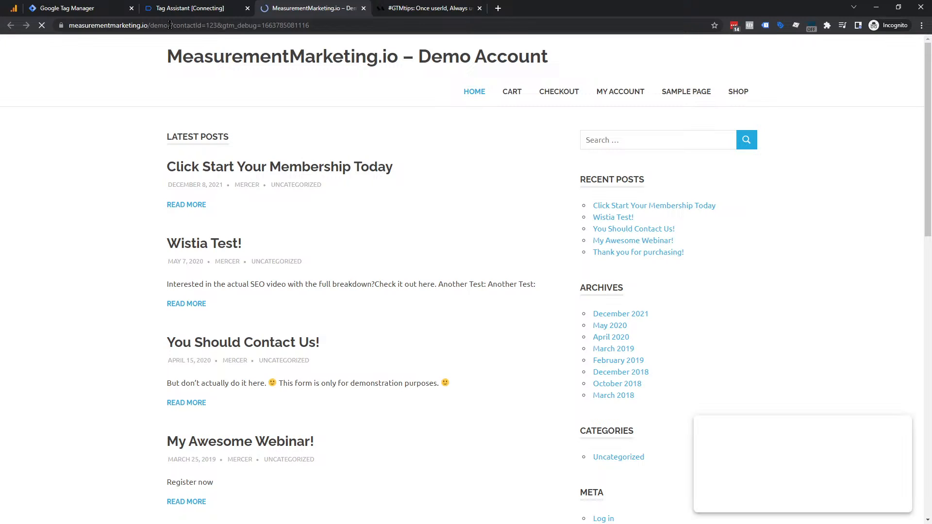
{"action": "left_click", "coordinate": [194, 8]}
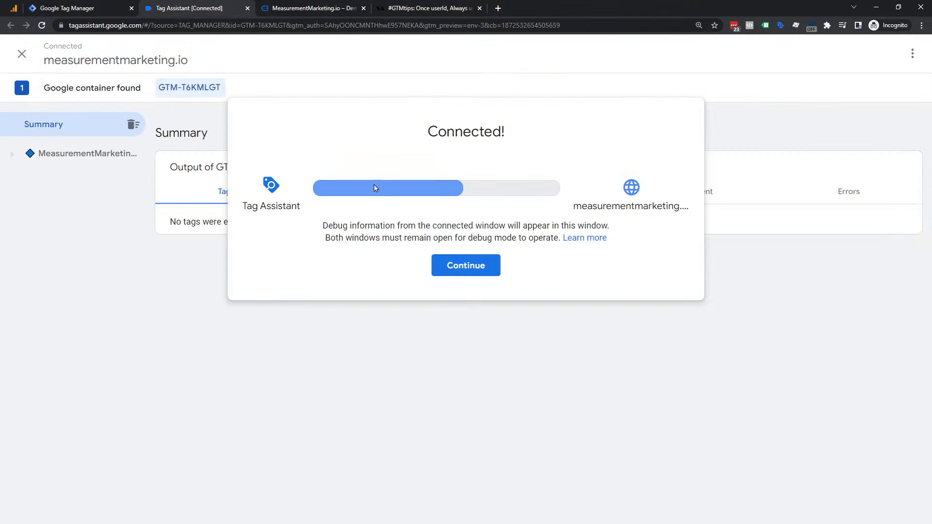
{"action": "left_click", "coordinate": [454, 266]}
For the Container Loaded event, examine the fired tags and the value of the URL - contactId variable.
{"action": "left_click", "coordinate": [369, 191]}
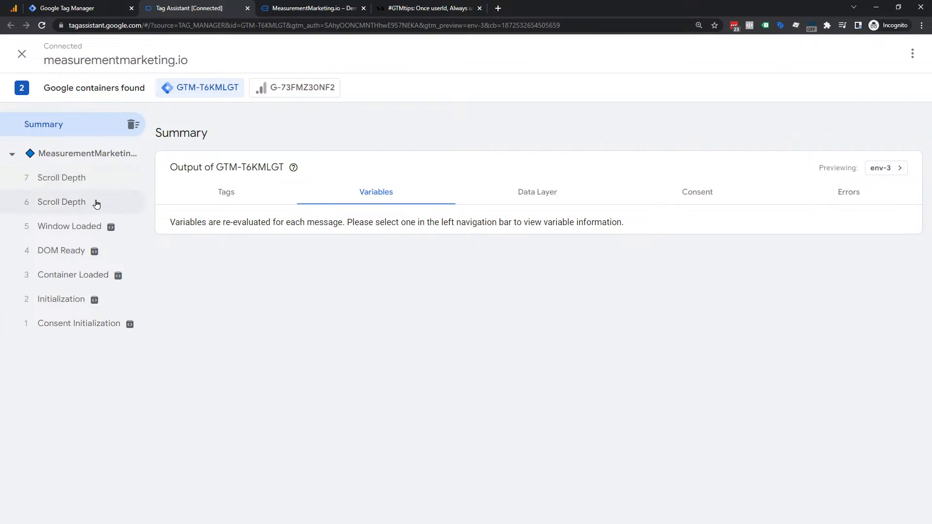
{"action": "left_click", "coordinate": [66, 284]}
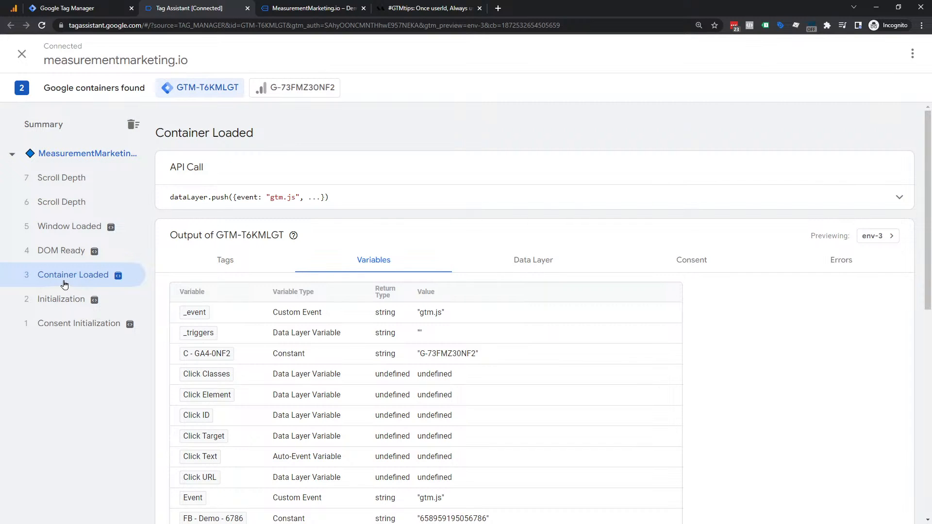
{"action": "left_click", "coordinate": [229, 265]}
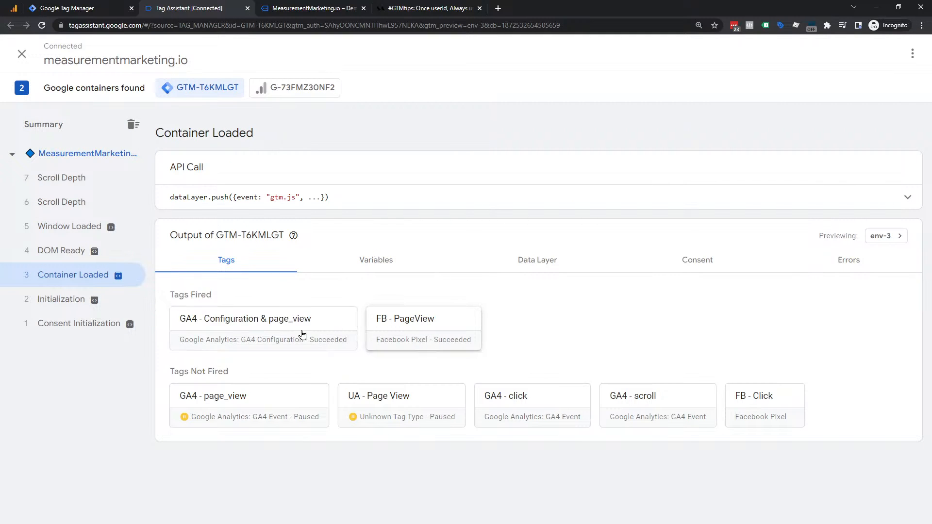
{"action": "left_click", "coordinate": [373, 259]}
{"action": "scroll", "coordinate": [385, 286], "scroll_direction": "down", "scroll_amount": 1}
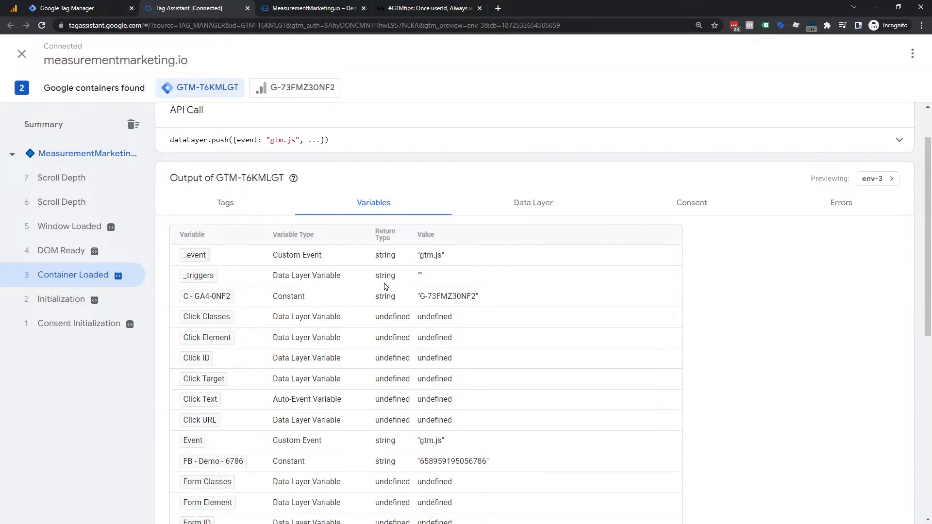
{"action": "scroll", "coordinate": [386, 286], "scroll_direction": "down", "scroll_amount": 7}
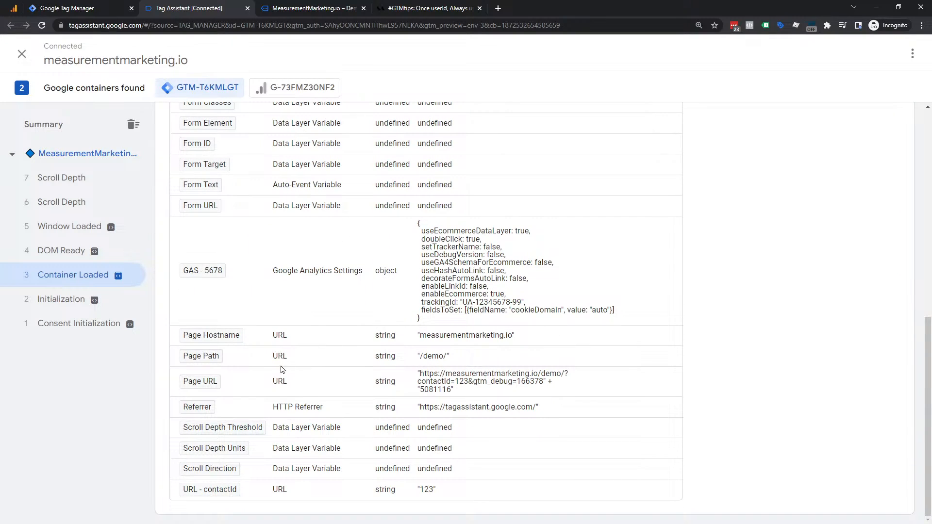
{"action": "left_click_drag", "start_coordinate": [418, 490], "coordinate": [449, 494]}
{"action": "scroll", "coordinate": [445, 498], "scroll_direction": "up", "scroll_amount": 9}
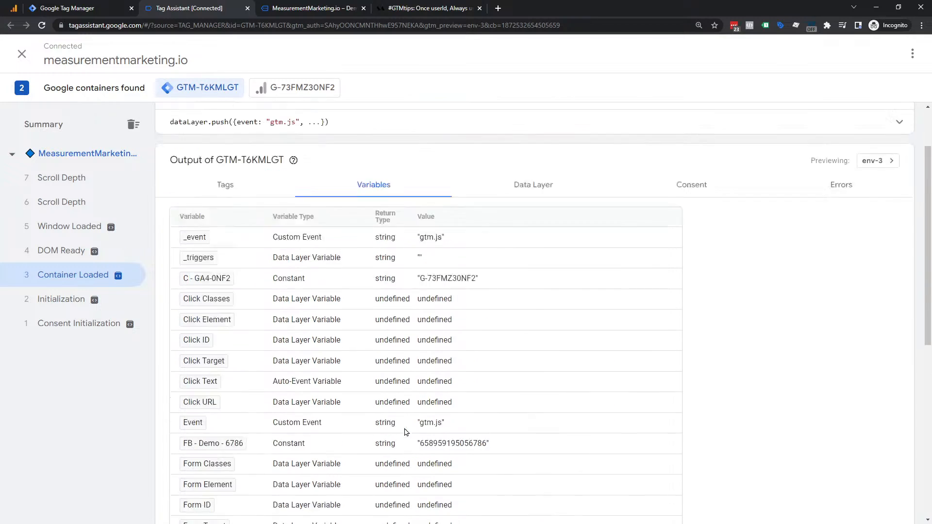
Inspect the fired GA4 - Configuration & page_view tag's details with its variables displayed as values.
{"action": "left_click", "coordinate": [236, 259]}
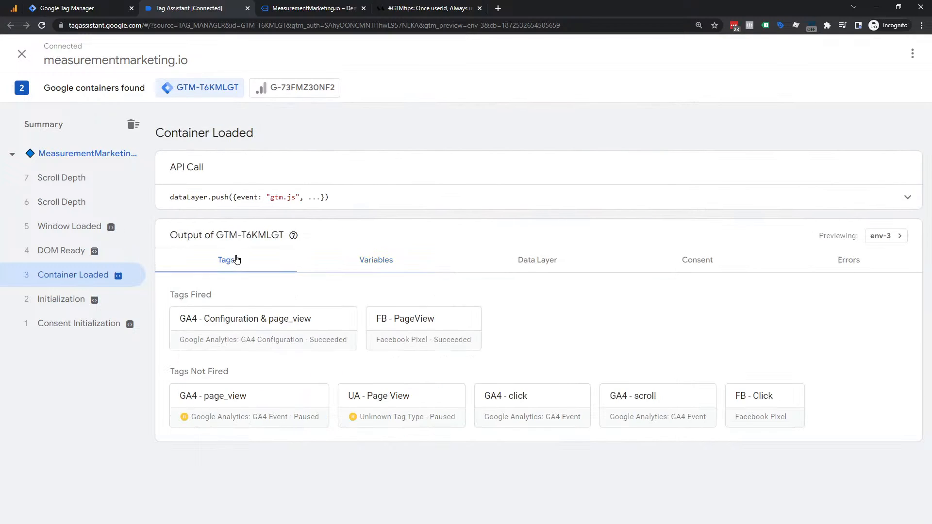
{"action": "left_click", "coordinate": [257, 329]}
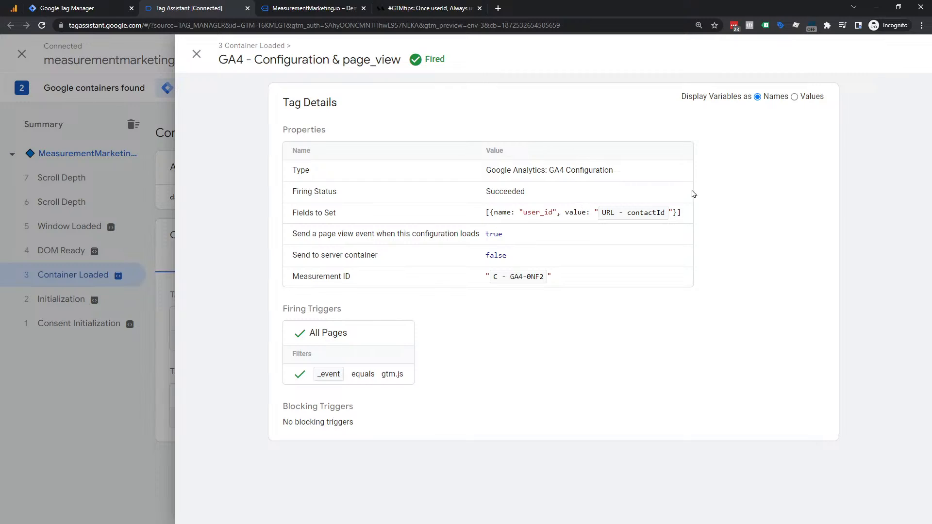
{"action": "left_click", "coordinate": [800, 99]}
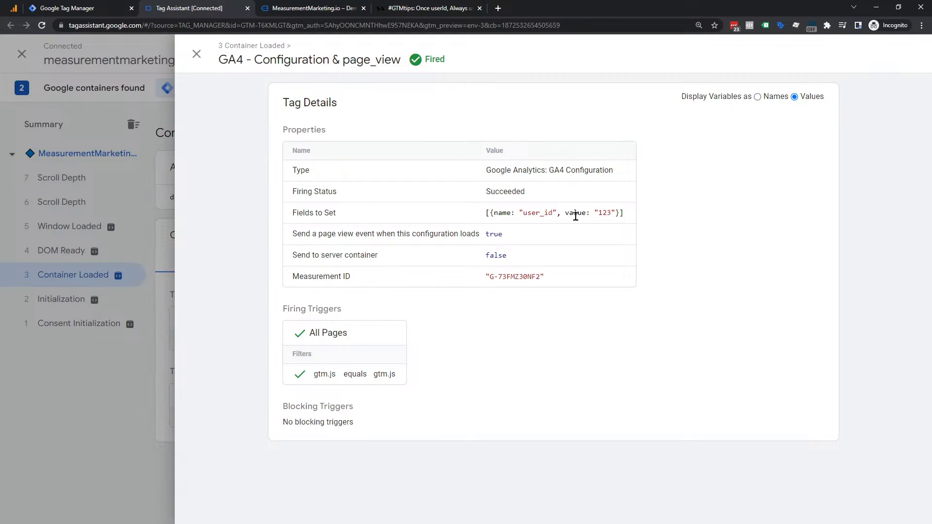
Check the user_id value in the tag's Fields to Set, then switch to Google Analytics and examine the incoming events in DebugView.
{"action": "left_click_drag", "start_coordinate": [524, 211], "coordinate": [615, 212]}
{"action": "left_click", "coordinate": [19, 8]}
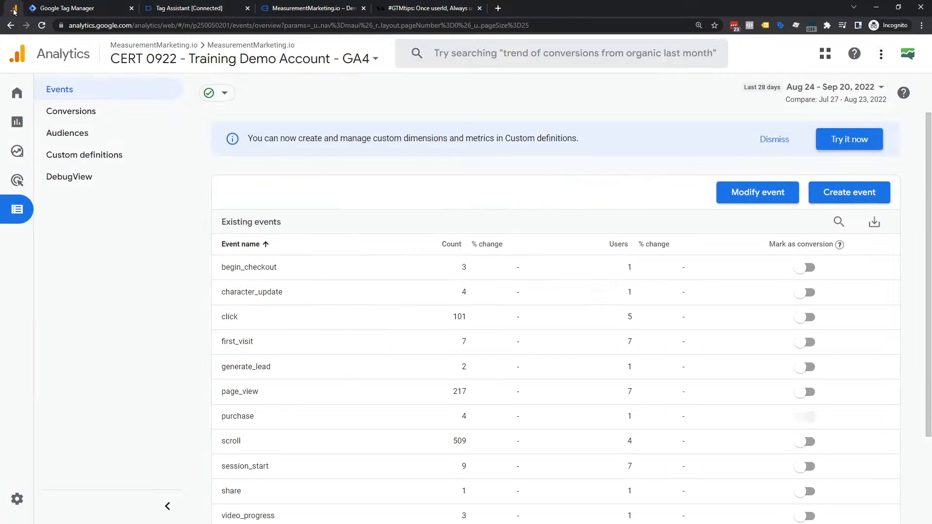
{"action": "left_click", "coordinate": [86, 183]}
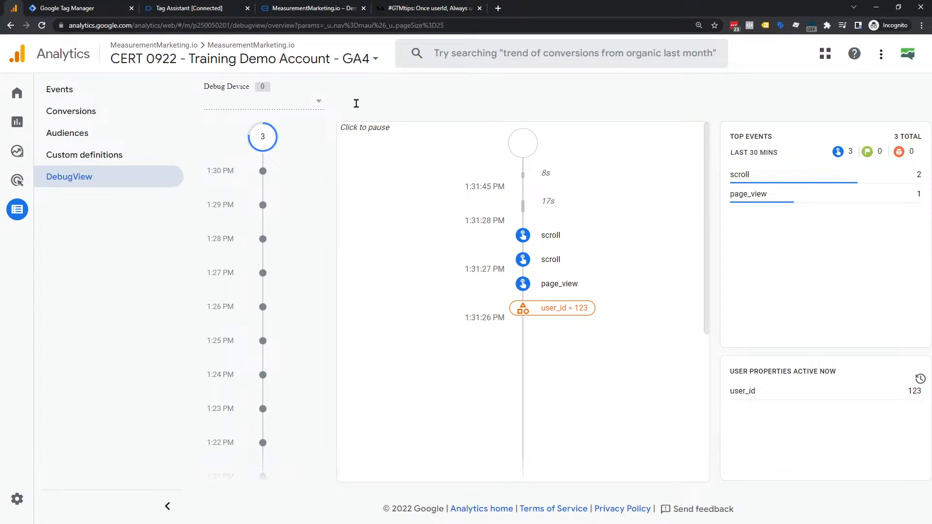
Review the user_id field of Tag Manager's GA4 - Configuration & page_view tag and load the demo site's home page without the contactId parameter.
{"action": "left_click", "coordinate": [93, 8]}
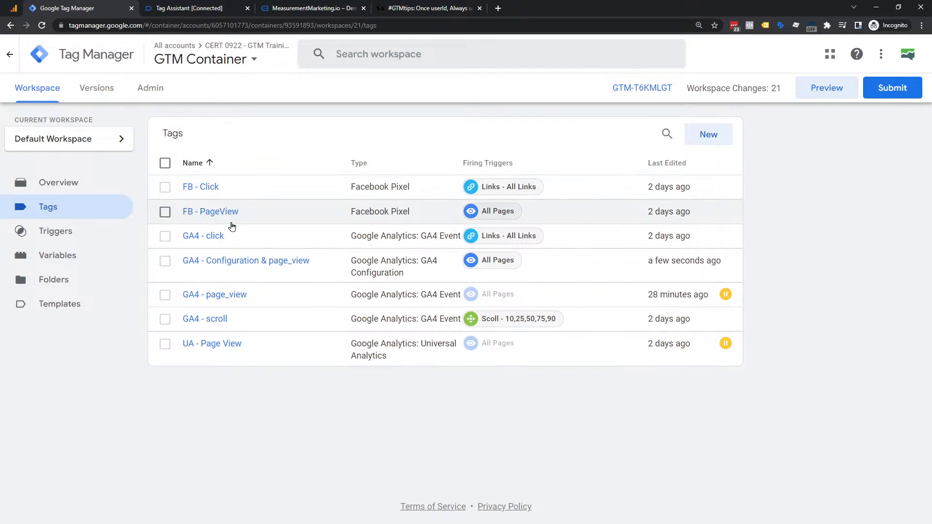
{"action": "left_click", "coordinate": [217, 260]}
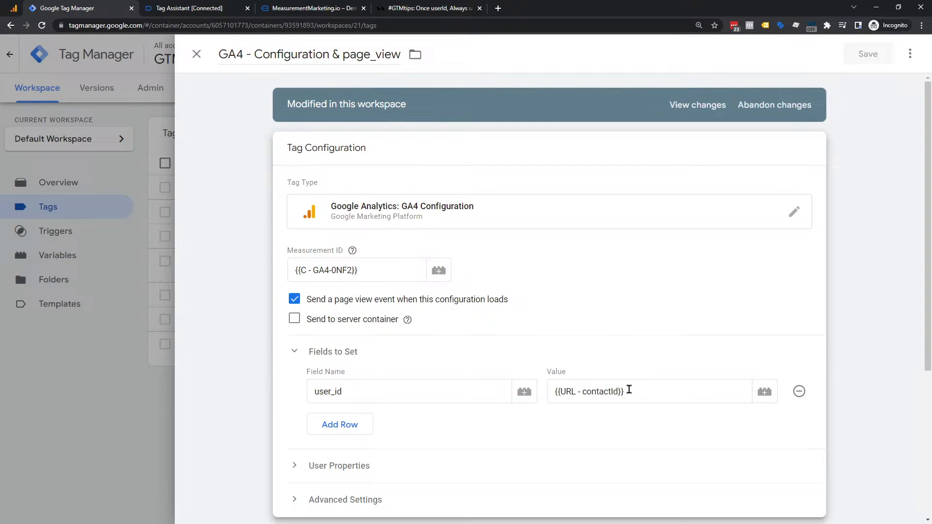
{"action": "left_click", "coordinate": [284, 9]}
{"action": "left_click", "coordinate": [244, 58]}
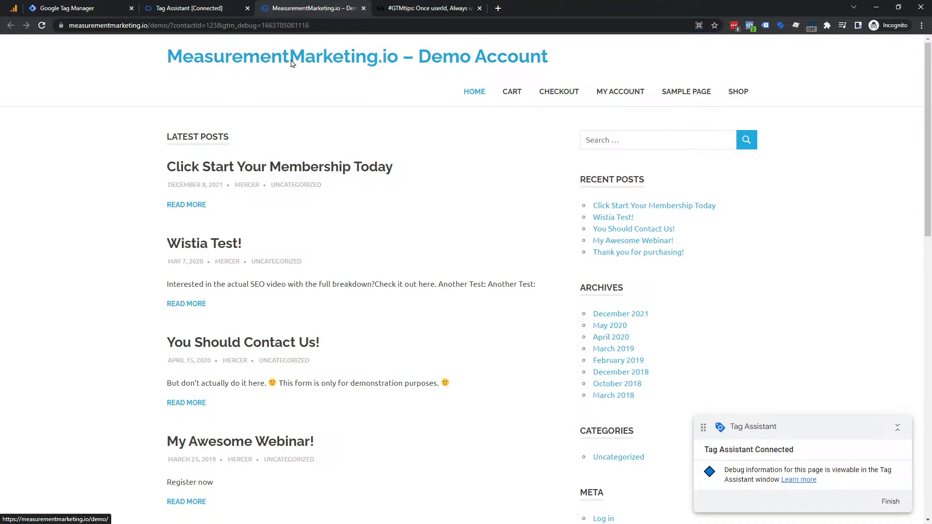
{"action": "left_click_drag", "start_coordinate": [209, 26], "coordinate": [151, 27]}
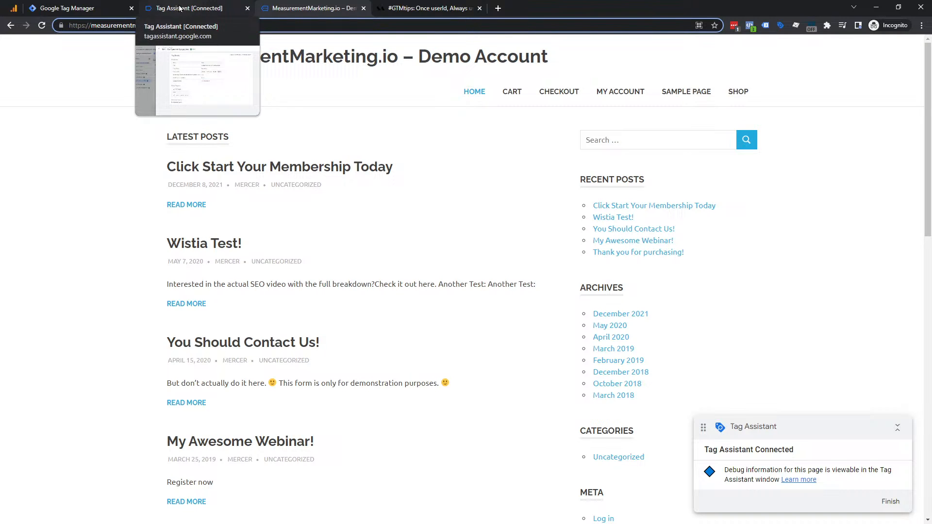
{"action": "left_click", "coordinate": [92, 7]}
{"action": "left_click", "coordinate": [197, 54]}
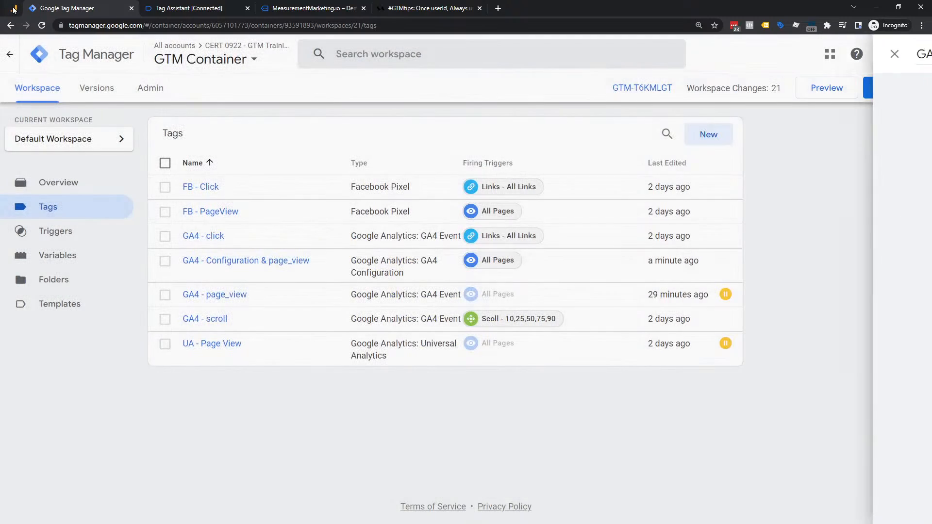
In Tag Assistant, inspect the Fields to Set of the GA4 - Configuration & page_view tag fired on the newest Container Loaded event.
{"action": "left_click", "coordinate": [183, 10]}
{"action": "left_click", "coordinate": [196, 54]}
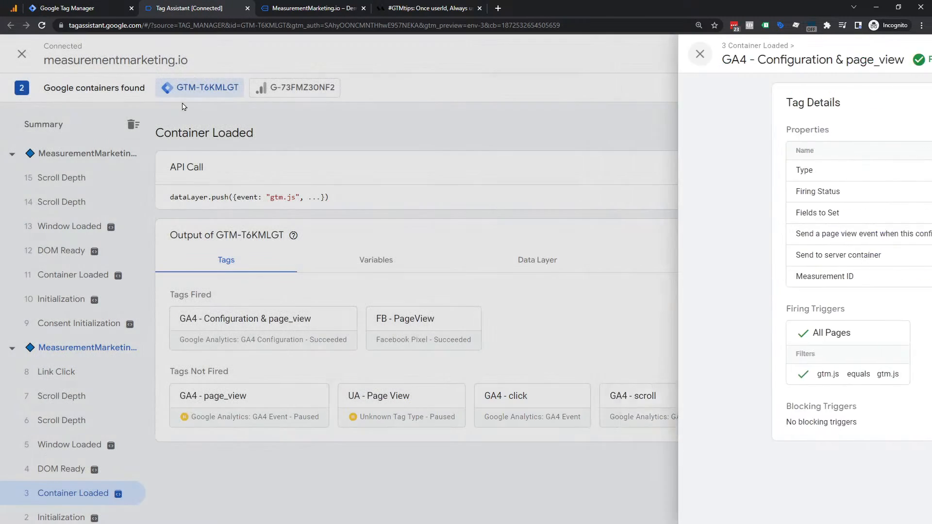
{"action": "left_click", "coordinate": [62, 279]}
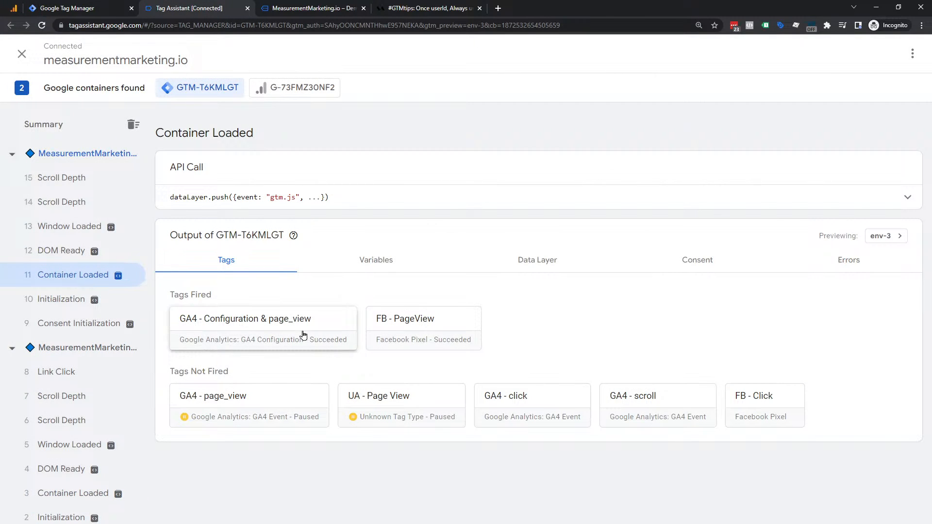
{"action": "left_click", "coordinate": [264, 319]}
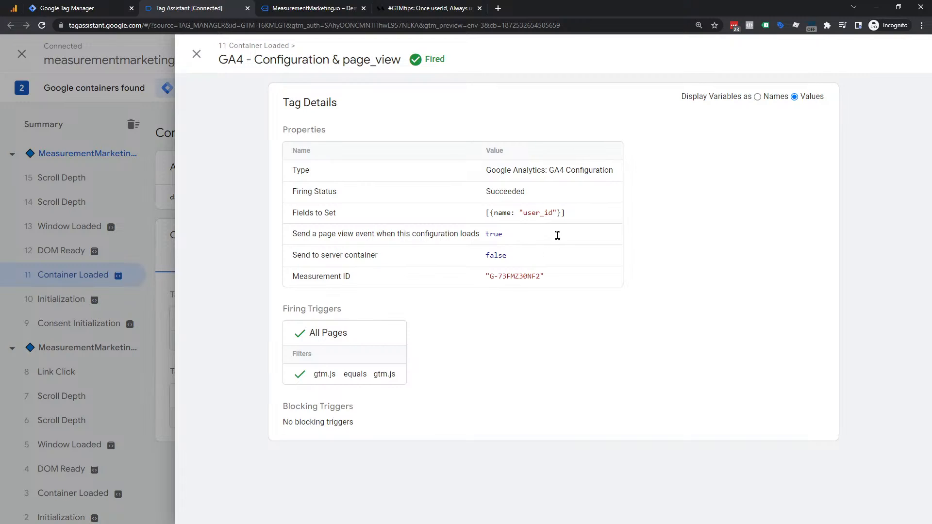
{"action": "left_click_drag", "start_coordinate": [503, 210], "coordinate": [571, 212]}
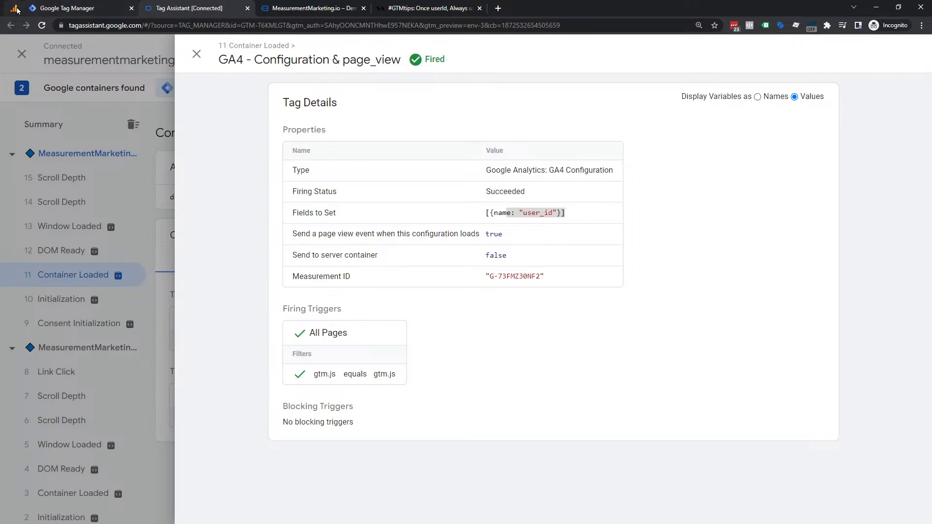
Check the newest page's URL and the URL - contactId variable's value for its Container Loaded event.
{"action": "left_click", "coordinate": [131, 275]}
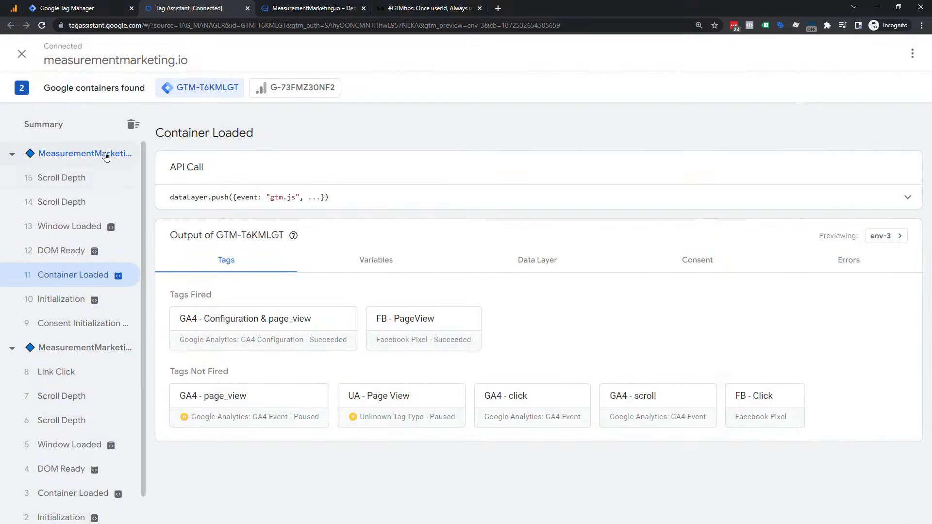
{"action": "left_click", "coordinate": [104, 153]}
{"action": "left_click_drag", "start_coordinate": [214, 149], "coordinate": [323, 147]}
{"action": "left_click", "coordinate": [118, 275]}
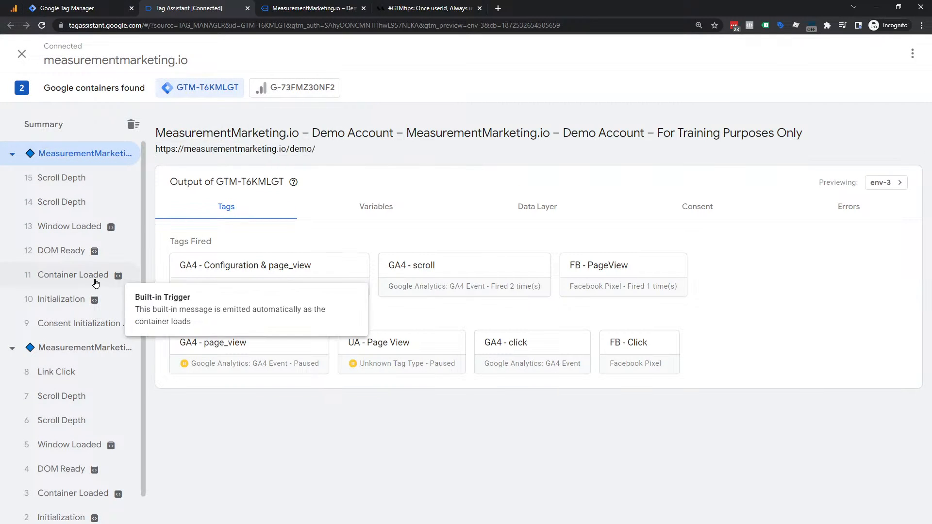
{"action": "left_click", "coordinate": [377, 260]}
{"action": "scroll", "coordinate": [379, 264], "scroll_direction": "down", "scroll_amount": 8}
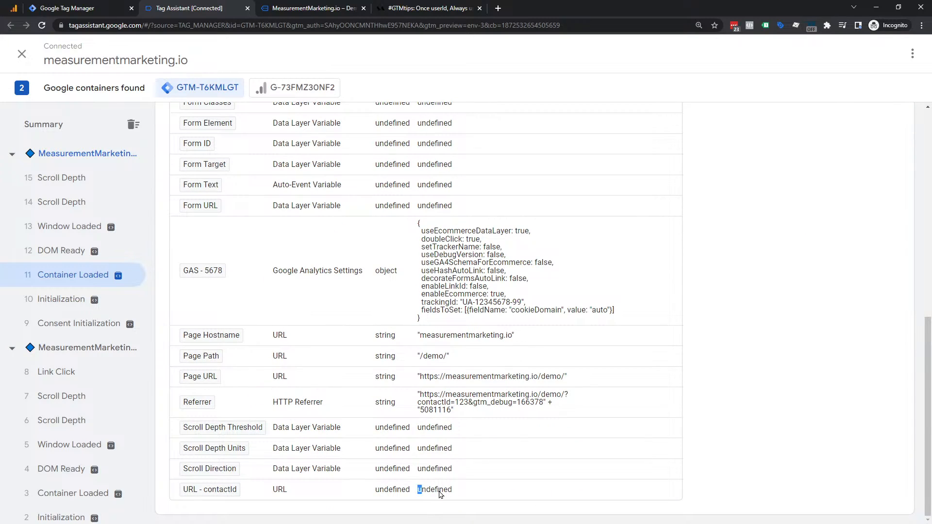
{"action": "left_click_drag", "start_coordinate": [418, 490], "coordinate": [491, 495]}
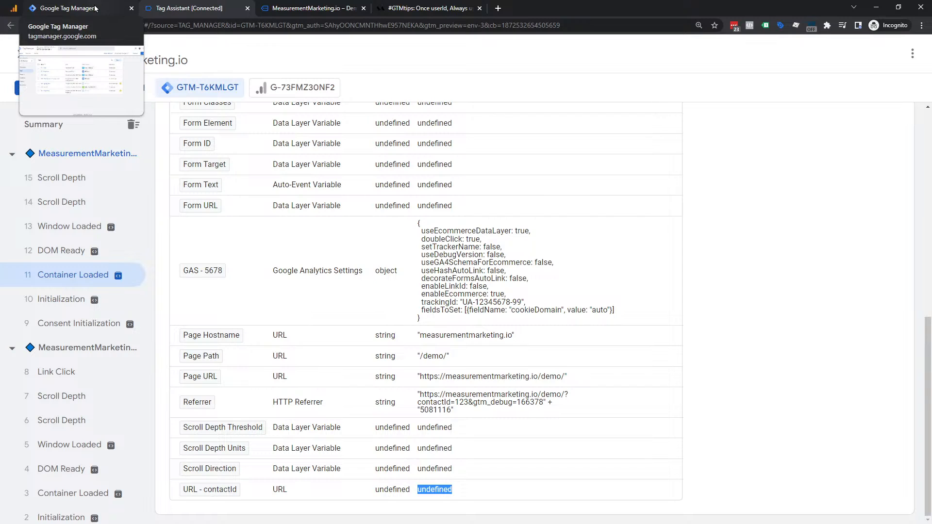
In Google Analytics DebugView, examine the event timeline and the currently active user properties for user_id.
{"action": "left_click", "coordinate": [14, 9]}
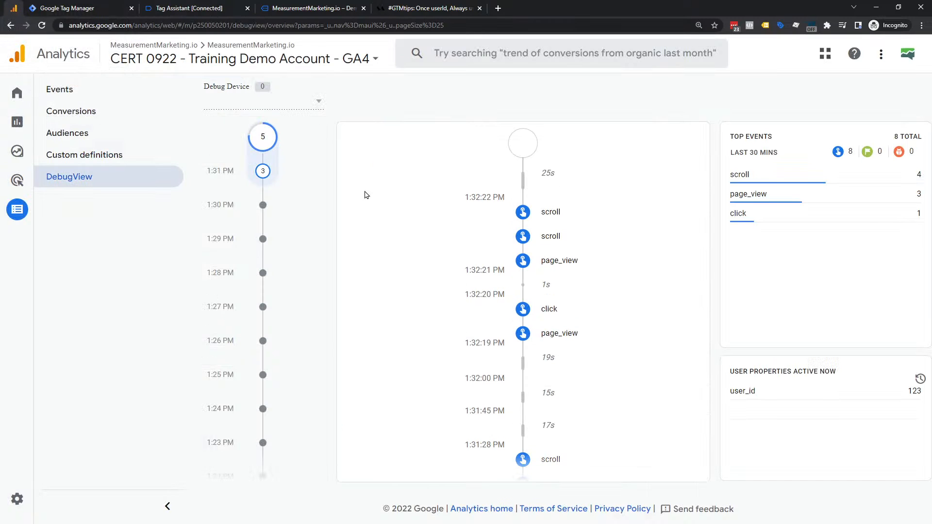
{"action": "scroll", "coordinate": [553, 335], "scroll_direction": "down", "scroll_amount": 5}
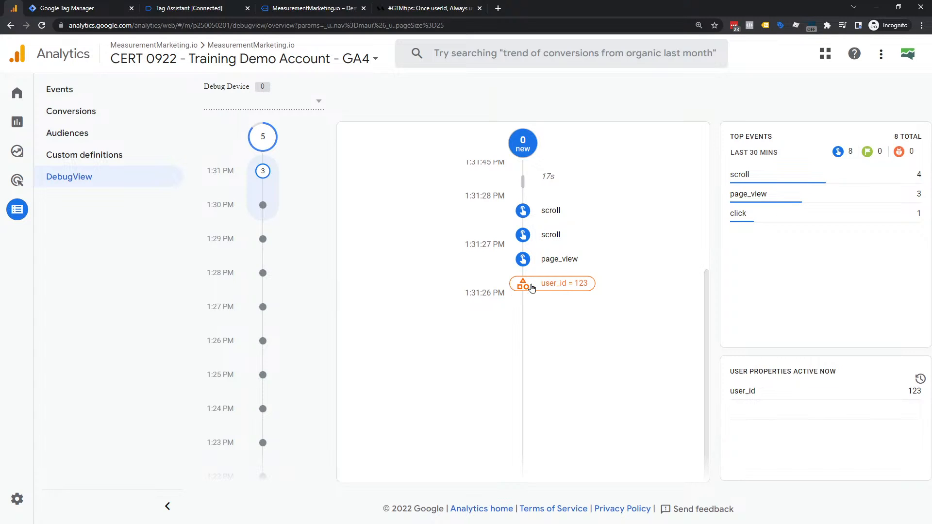
{"action": "scroll", "coordinate": [532, 287], "scroll_direction": "up", "scroll_amount": 4}
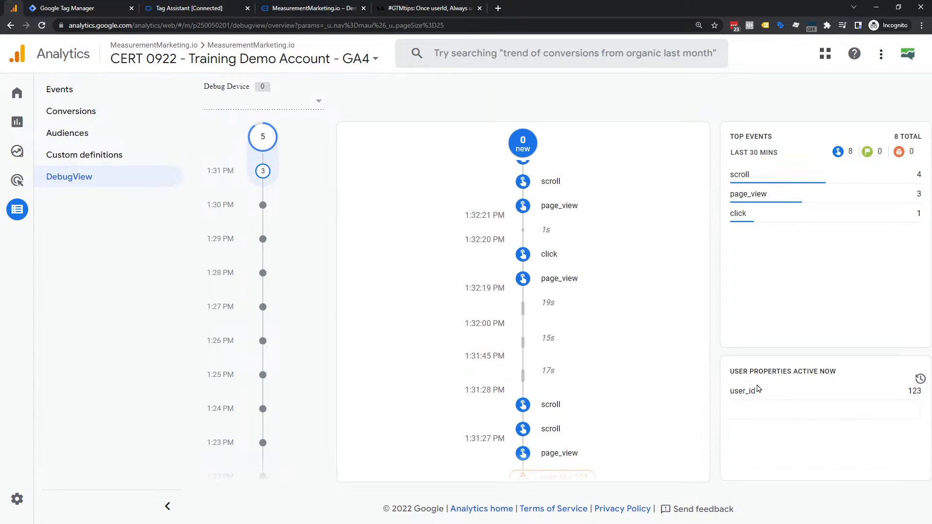
{"action": "left_click_drag", "start_coordinate": [736, 370], "coordinate": [845, 372]}
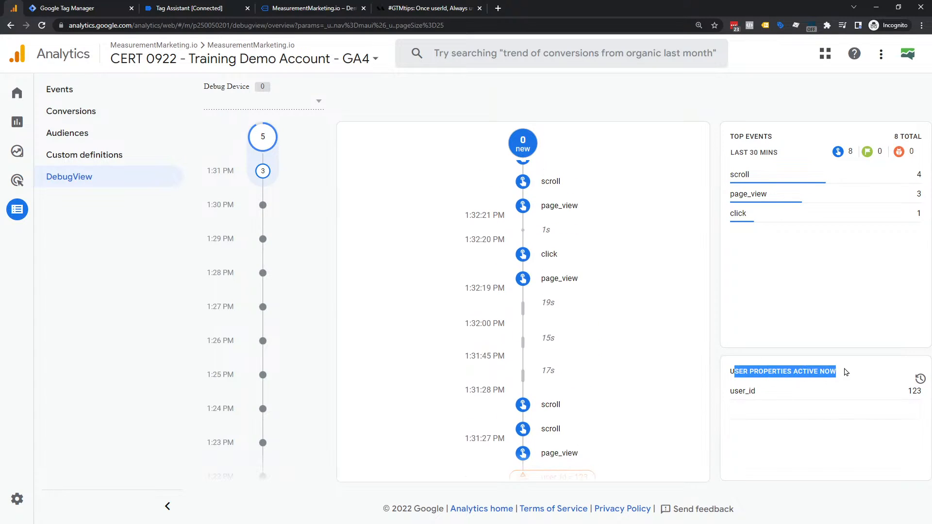
{"action": "left_click", "coordinate": [749, 391]}
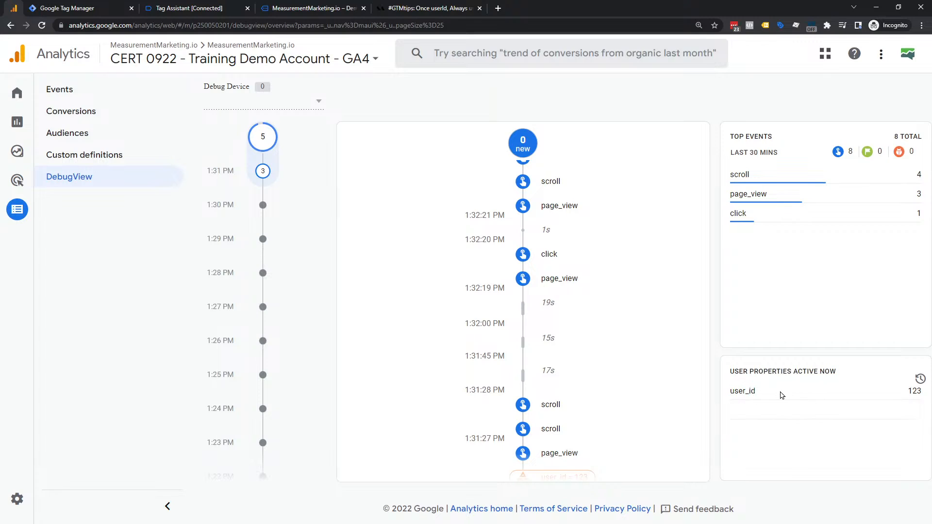
Inspect the latest page_view event's user_id user property and its page_location parameter.
{"action": "left_click", "coordinate": [552, 208]}
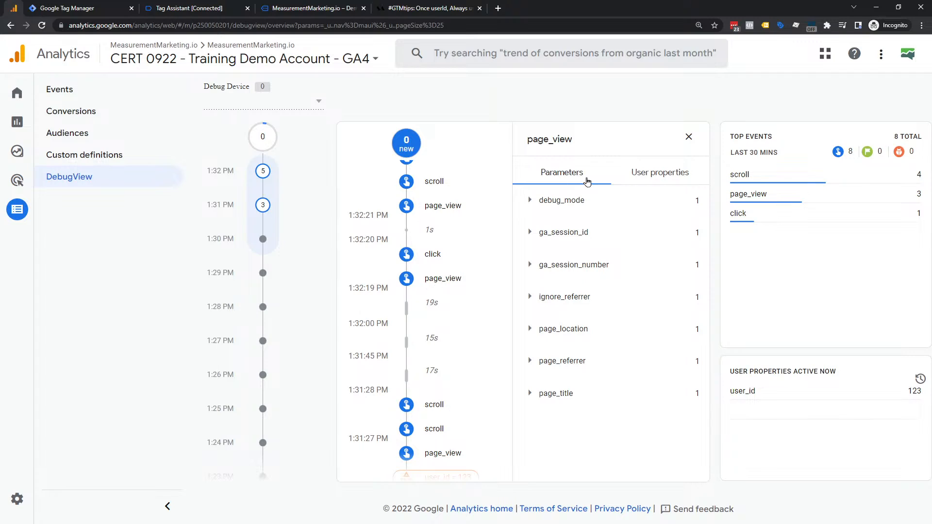
{"action": "left_click", "coordinate": [653, 179]}
{"action": "left_click", "coordinate": [531, 208]}
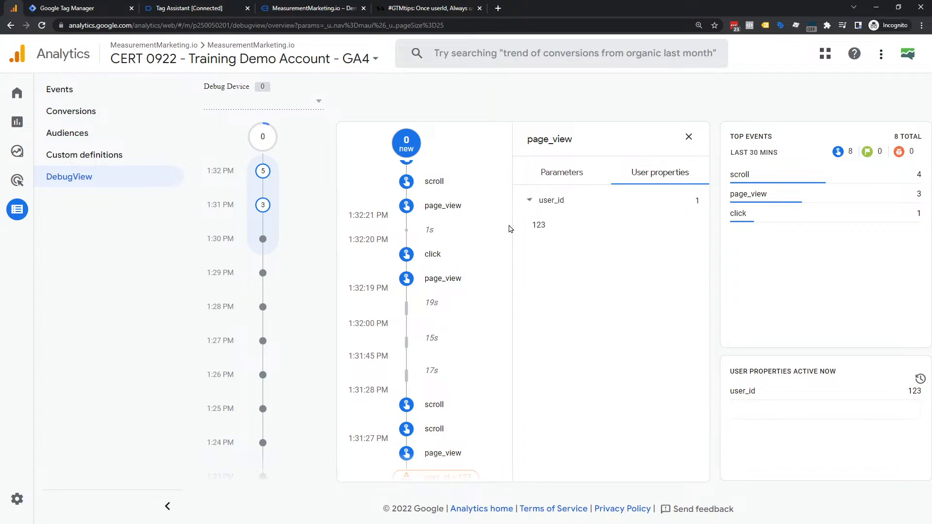
{"action": "left_click", "coordinate": [536, 179]}
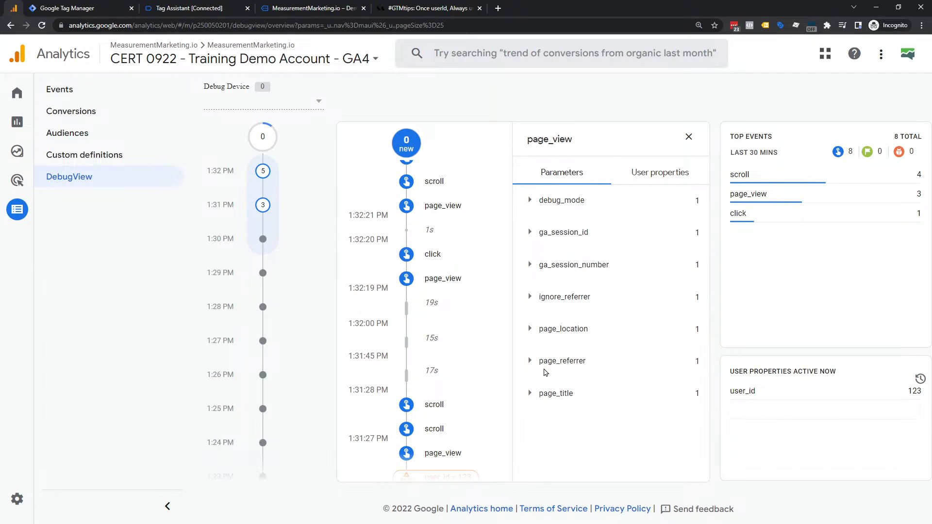
{"action": "left_click", "coordinate": [543, 334]}
{"action": "left_click_drag", "start_coordinate": [548, 356], "coordinate": [669, 362]}
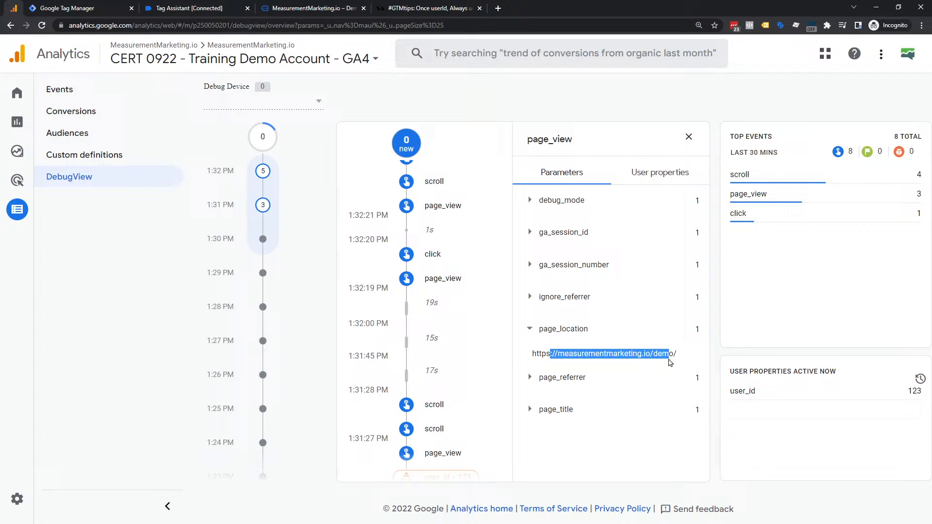
Compare the page_view event's user_id property with the active user properties and the original user_id entry in the timeline.
{"action": "left_click", "coordinate": [656, 170]}
{"action": "left_click", "coordinate": [530, 202]}
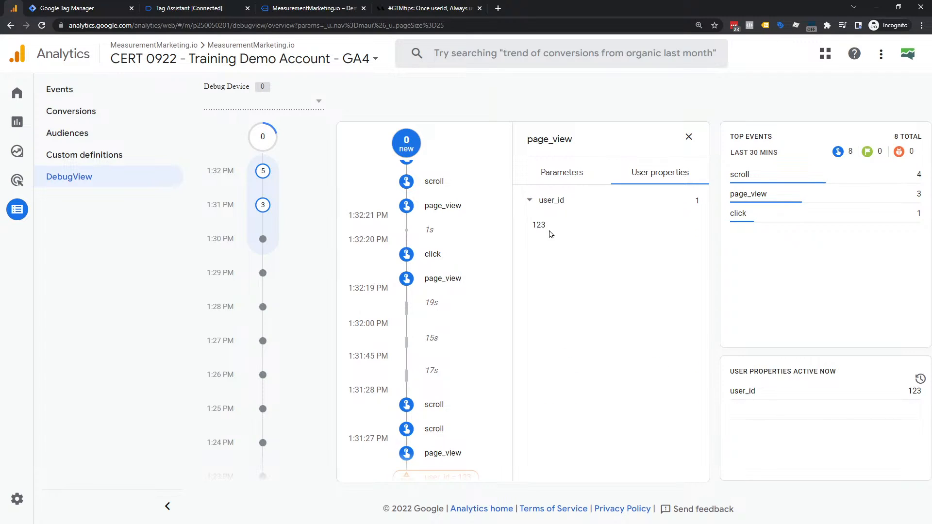
{"action": "left_click_drag", "start_coordinate": [530, 226], "coordinate": [560, 234]}
{"action": "left_click", "coordinate": [730, 397]}
{"action": "scroll", "coordinate": [433, 325], "scroll_direction": "down", "scroll_amount": 4}
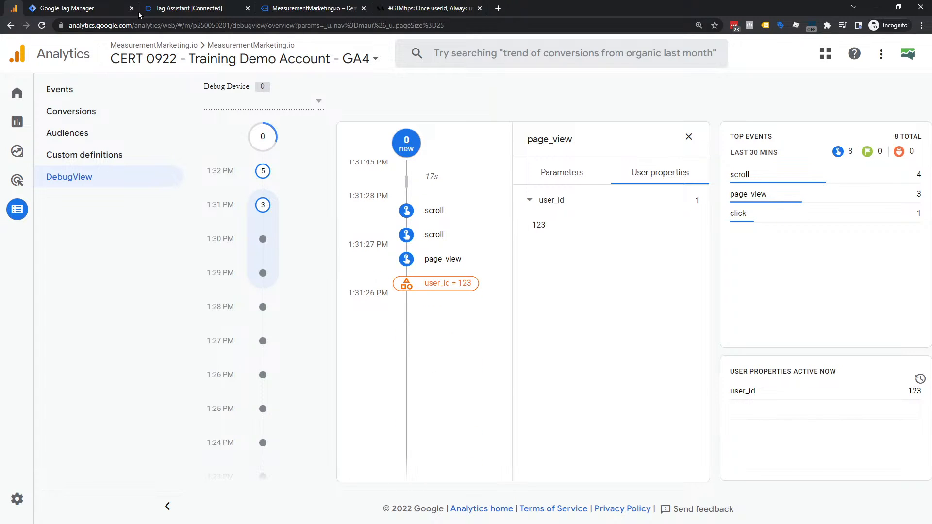
Open the GA4 - Configuration & page_view tag in Tag Manager for editing and review its user_id field with the {{URL - contactId}} value.
{"action": "key", "text": "ctrl+Tab"}
{"action": "left_click", "coordinate": [249, 261]}
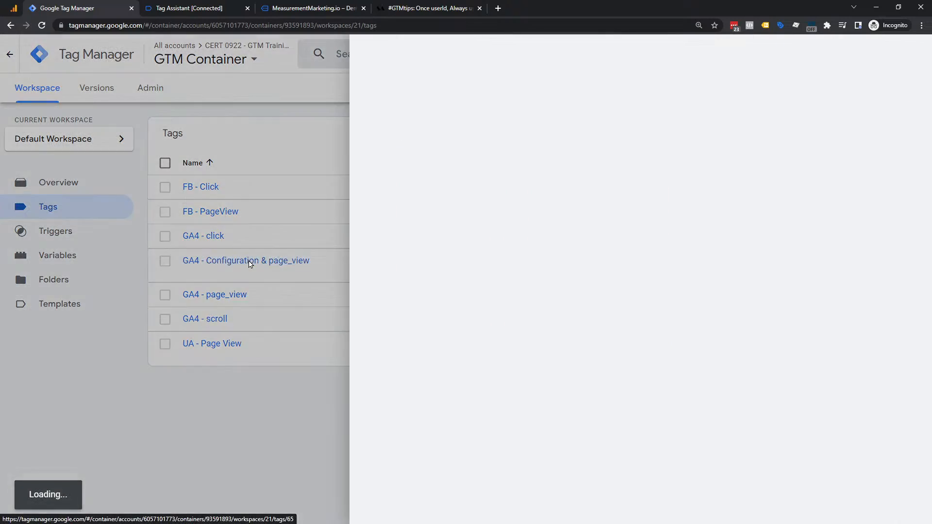
{"action": "scroll", "coordinate": [553, 315], "scroll_direction": "down", "scroll_amount": 1}
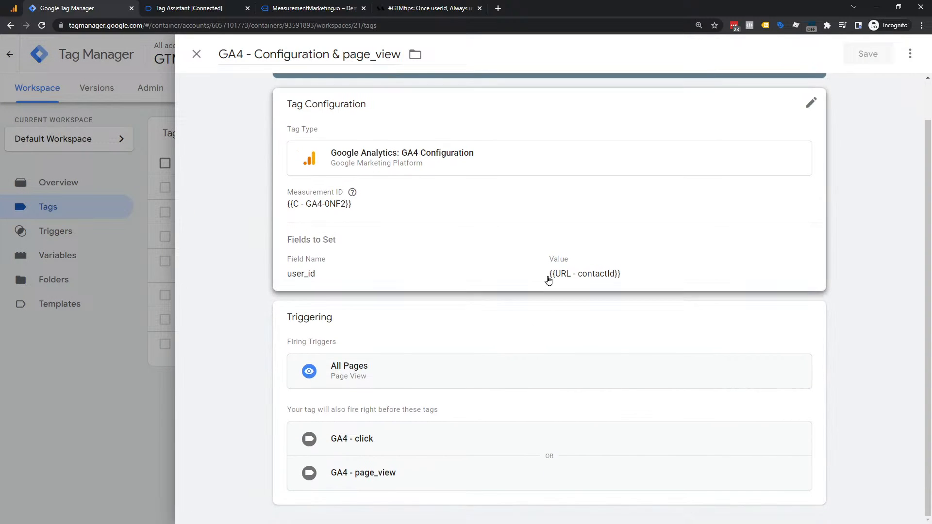
{"action": "left_click", "coordinate": [547, 276]}
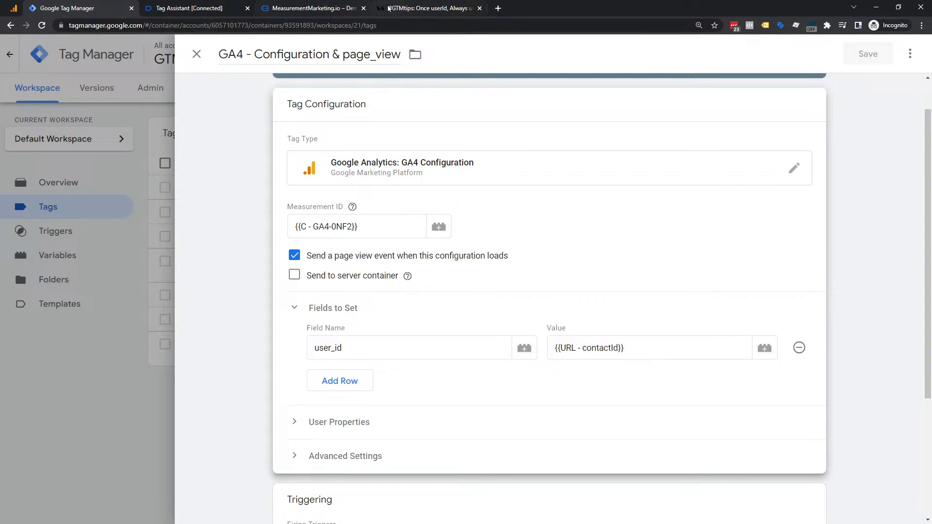
Read the Simo Ahava article on persisting userId, examining its data layer and 1st Party Cookie variables and the Custom JavaScript code.
{"action": "left_click", "coordinate": [423, 8]}
{"action": "scroll", "coordinate": [447, 241], "scroll_direction": "down", "scroll_amount": 4}
{"action": "scroll", "coordinate": [447, 242], "scroll_direction": "down", "scroll_amount": 10}
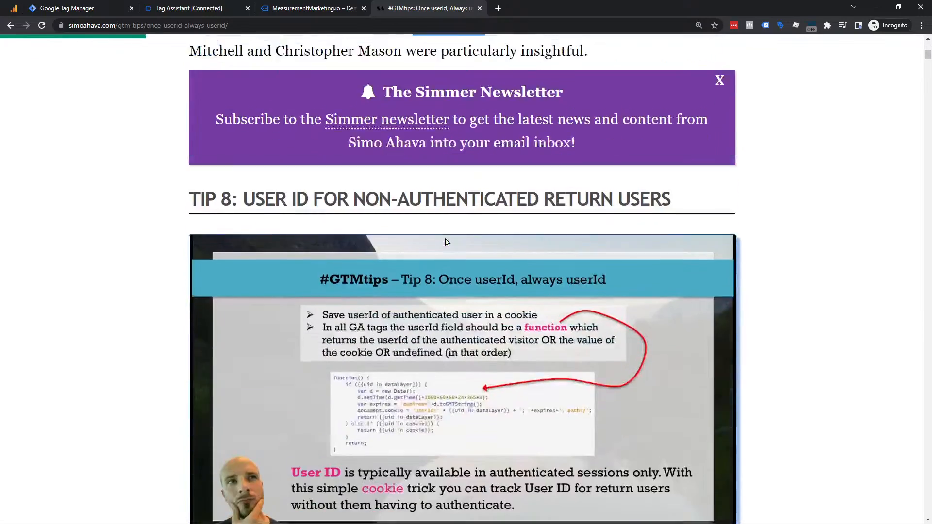
{"action": "scroll", "coordinate": [437, 238], "scroll_direction": "down", "scroll_amount": 3}
{"action": "scroll", "coordinate": [381, 275], "scroll_direction": "down", "scroll_amount": 15}
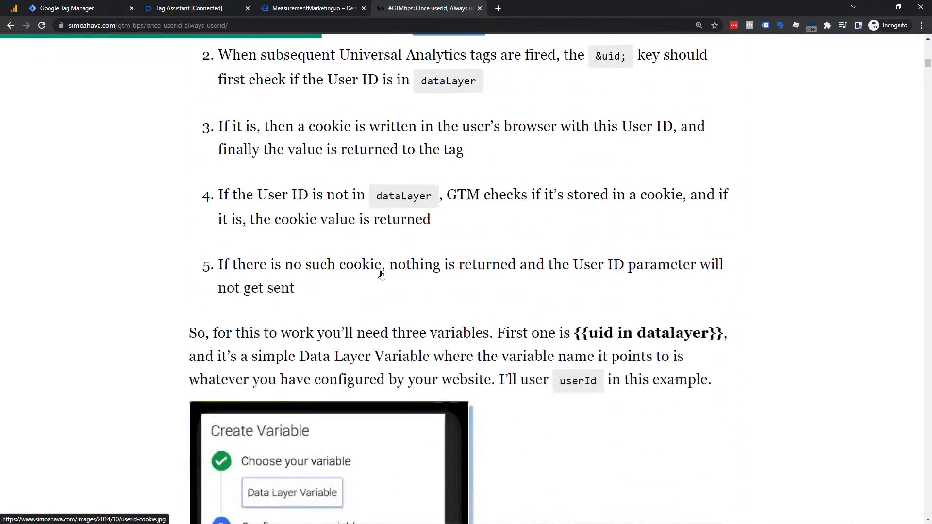
{"action": "scroll", "coordinate": [381, 275], "scroll_direction": "down", "scroll_amount": 3}
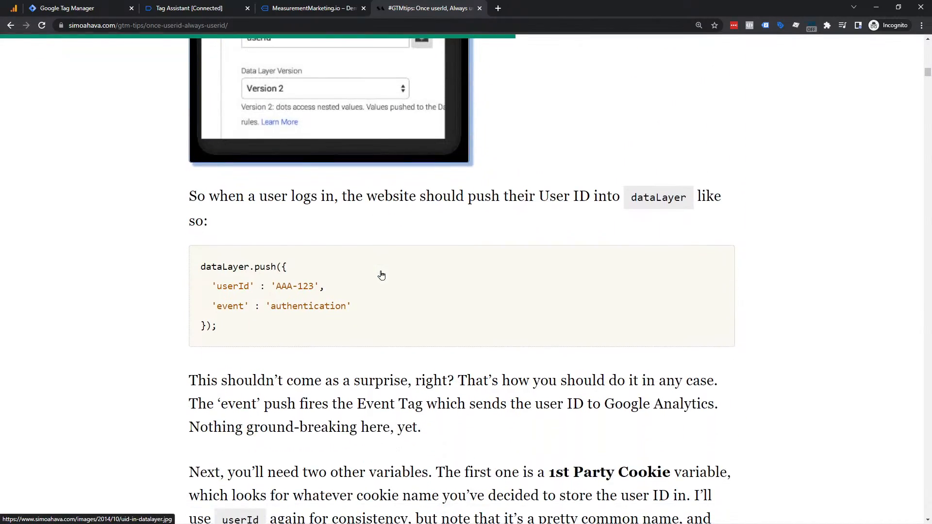
{"action": "scroll", "coordinate": [369, 250], "scroll_direction": "down", "scroll_amount": 2}
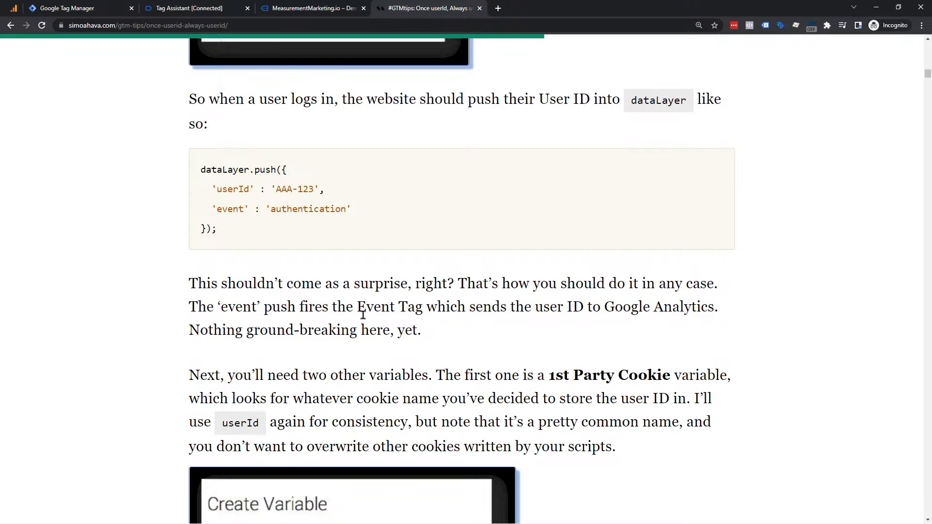
{"action": "scroll", "coordinate": [364, 325], "scroll_direction": "down", "scroll_amount": 2}
{"action": "scroll", "coordinate": [377, 208], "scroll_direction": "down", "scroll_amount": 7}
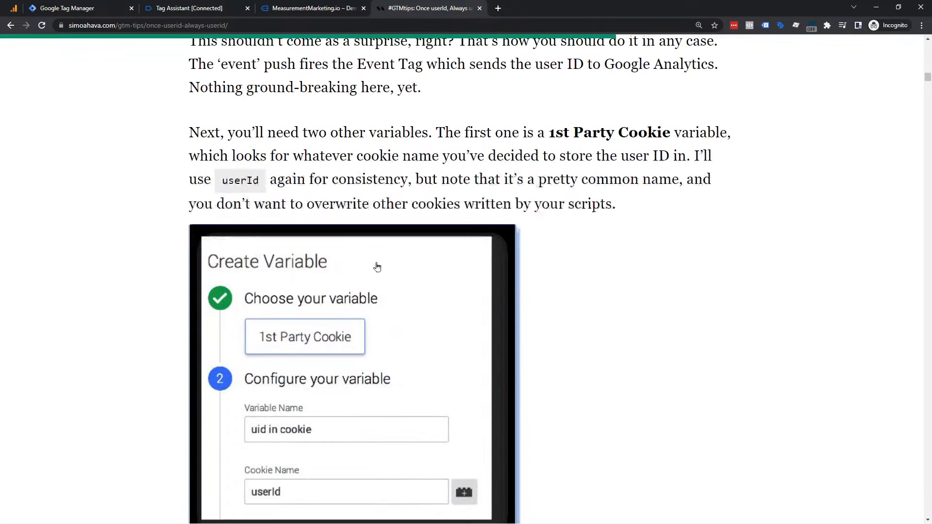
{"action": "scroll", "coordinate": [279, 369], "scroll_direction": "down", "scroll_amount": 4}
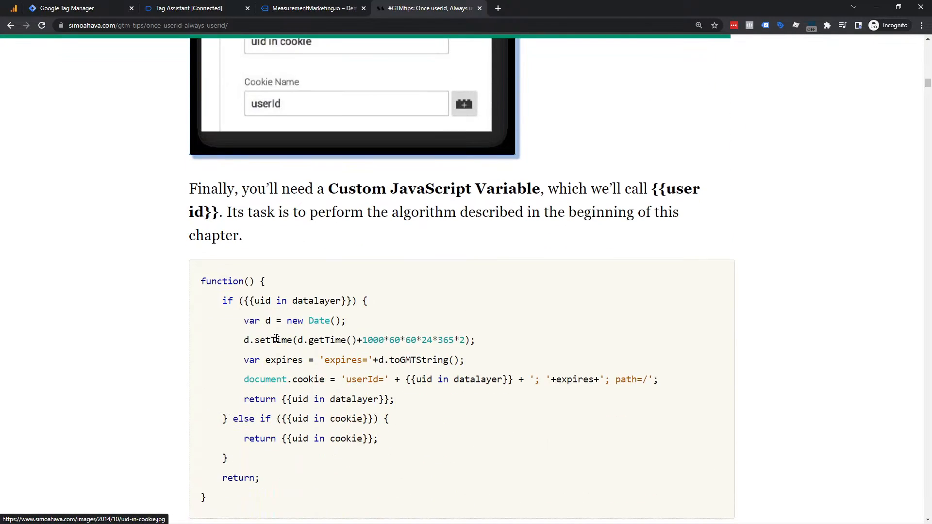
Review the rest of the persistence article, the tag's user_id field in Tag Manager, and the original user_id entry in DebugView.
{"action": "scroll", "coordinate": [278, 388], "scroll_direction": "down", "scroll_amount": 5}
{"action": "scroll", "coordinate": [278, 340], "scroll_direction": "up", "scroll_amount": 12}
{"action": "scroll", "coordinate": [278, 338], "scroll_direction": "up", "scroll_amount": 10}
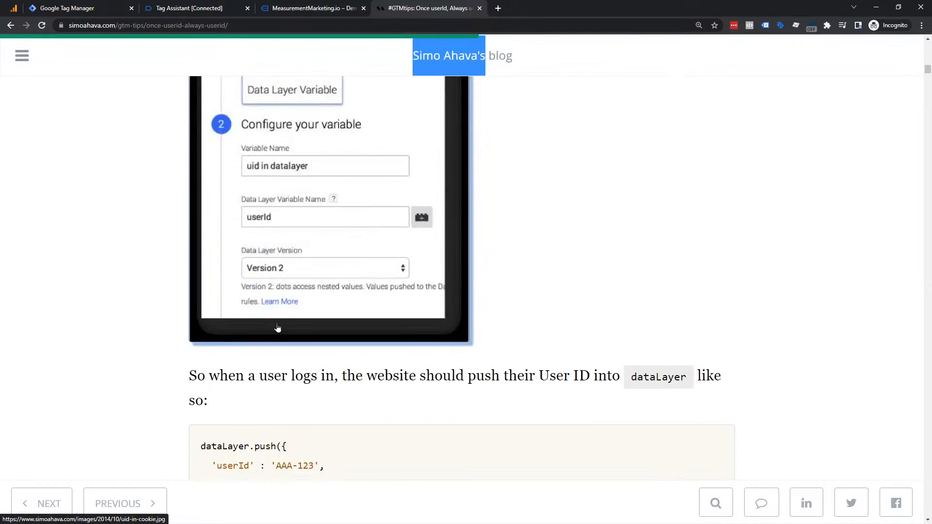
{"action": "left_click", "coordinate": [71, 8]}
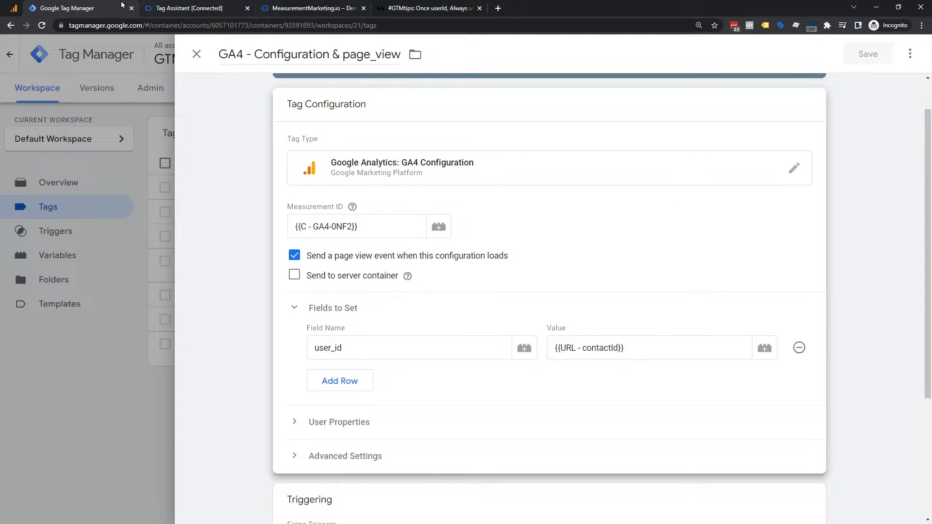
{"action": "left_click", "coordinate": [11, 8]}
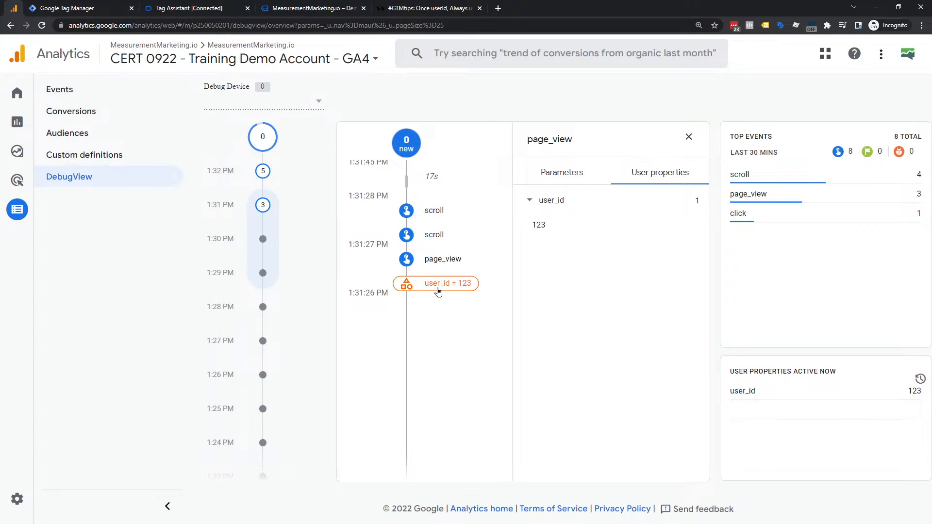
{"action": "scroll", "coordinate": [443, 279], "scroll_direction": "up", "scroll_amount": 5}
Switch to the MeasurementMarketing.io demo site and open its Shop page to generate another page view without the contactId parameter.
{"action": "left_click", "coordinate": [214, 7]}
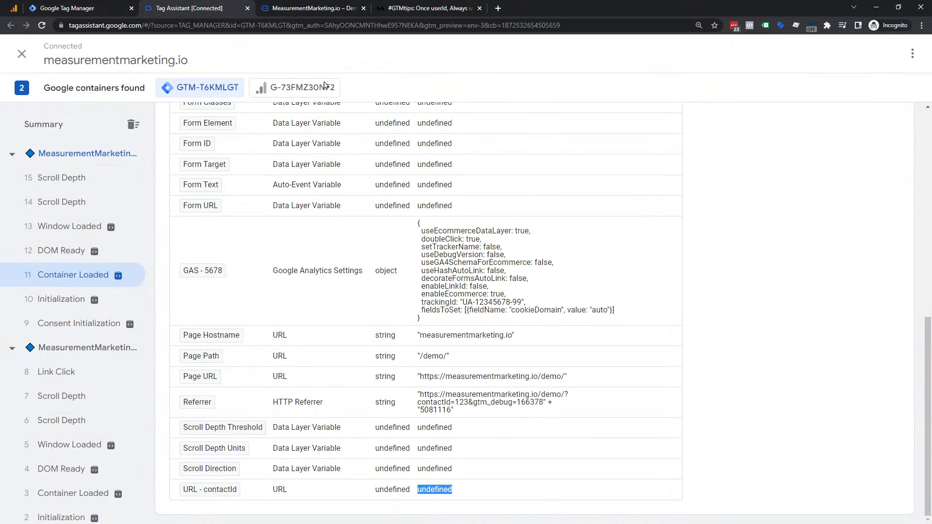
{"action": "left_click", "coordinate": [320, 5]}
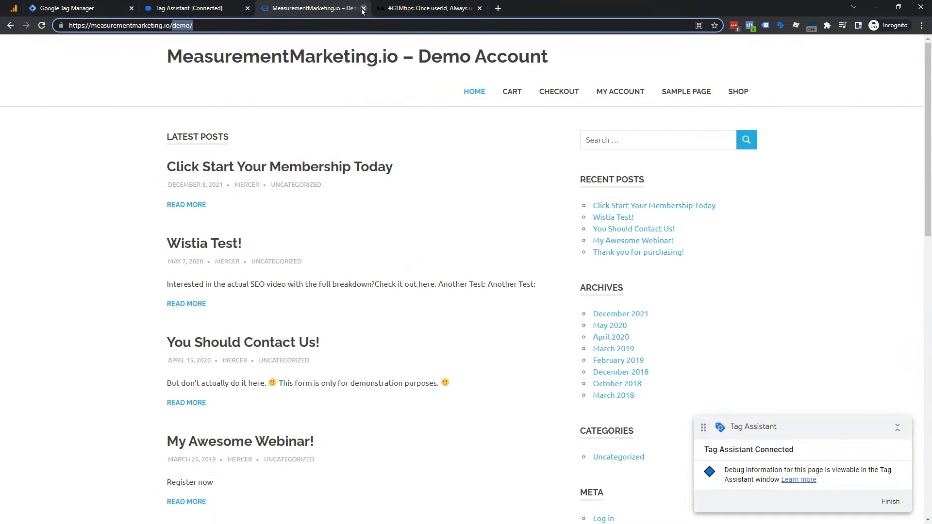
{"action": "left_click", "coordinate": [751, 93]}
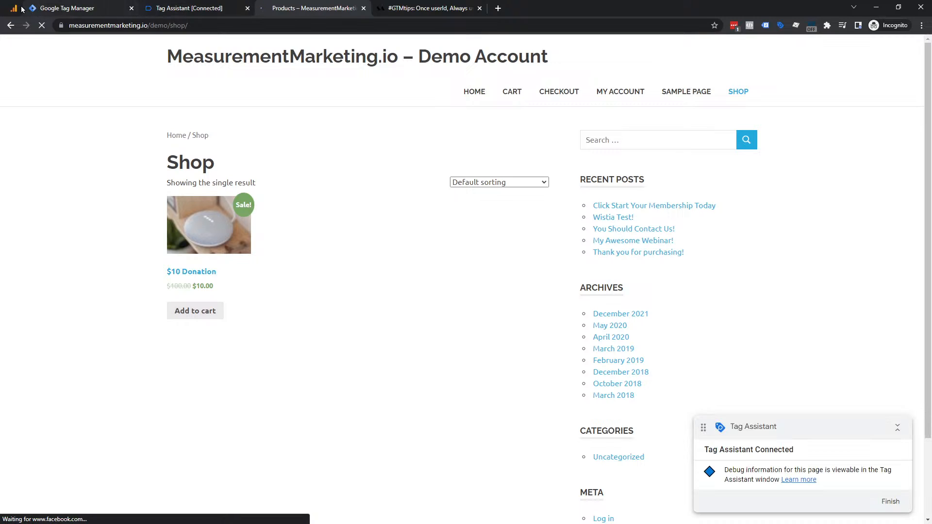
Return to DebugView in Google Analytics and inspect the page_location parameter of the most recent page_view event listed.
{"action": "left_click", "coordinate": [14, 8]}
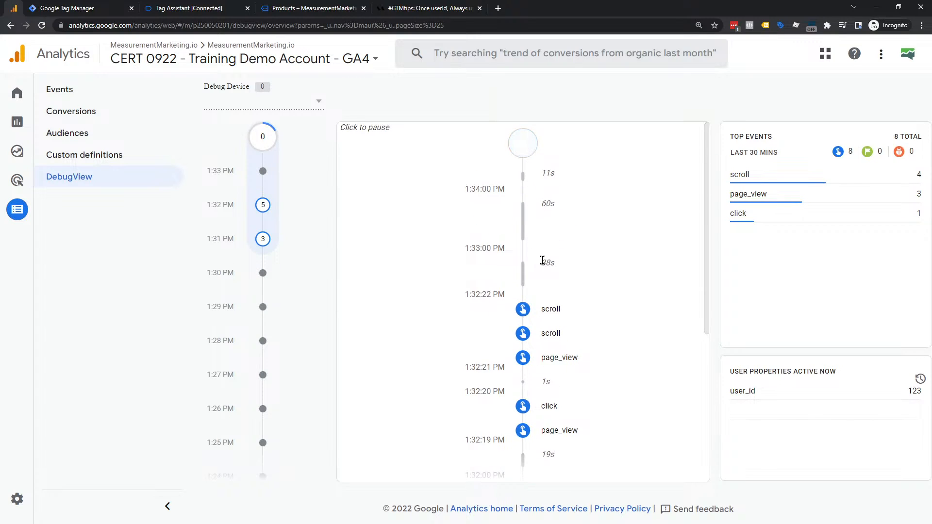
{"action": "scroll", "coordinate": [563, 315], "scroll_direction": "down", "scroll_amount": 4}
{"action": "scroll", "coordinate": [577, 306], "scroll_direction": "up", "scroll_amount": 4}
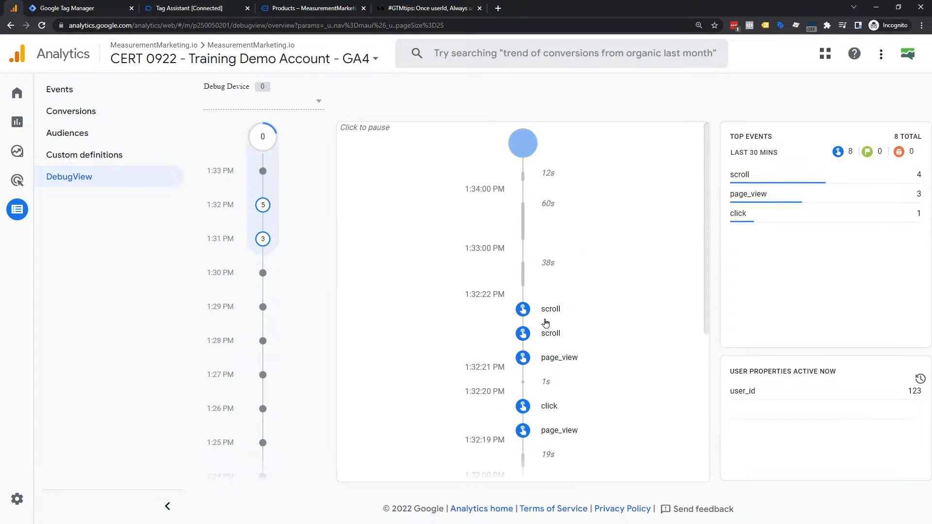
{"action": "left_click", "coordinate": [555, 355]}
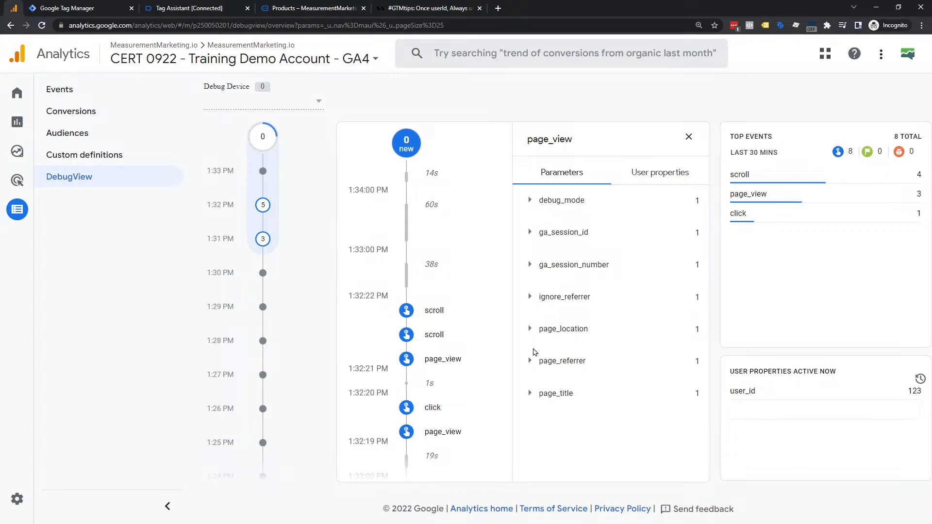
{"action": "left_click", "coordinate": [538, 328]}
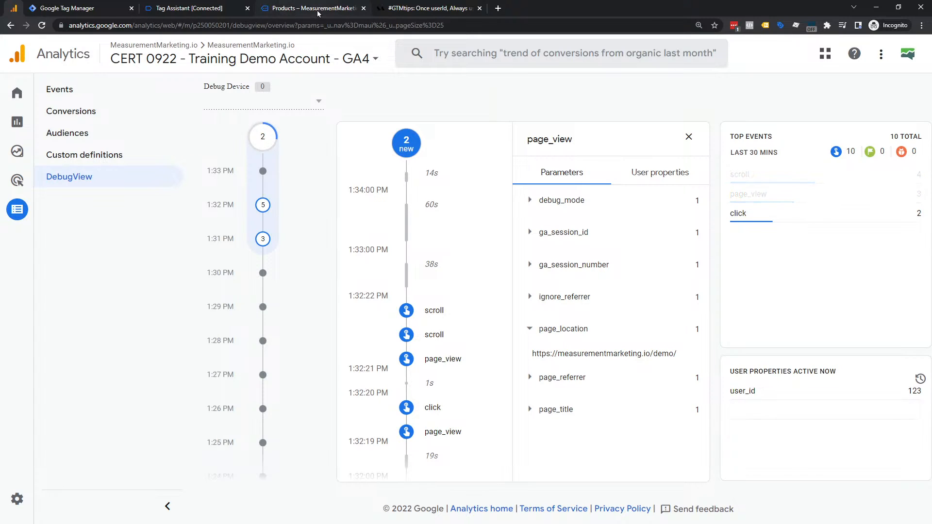
Add the $10 Donation product to the cart on the demo site's Shop page and view the cart.
{"action": "left_click", "coordinate": [318, 13]}
{"action": "left_click", "coordinate": [201, 312]}
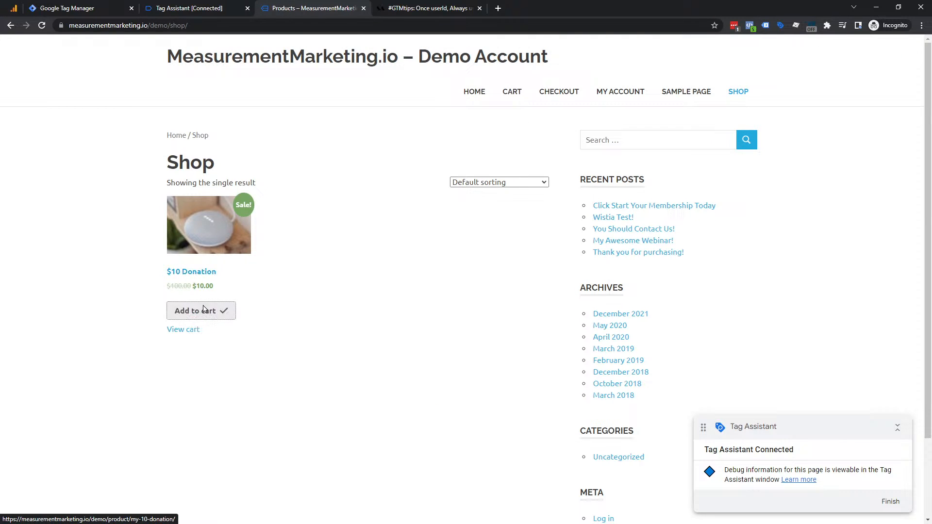
{"action": "left_click", "coordinate": [186, 329]}
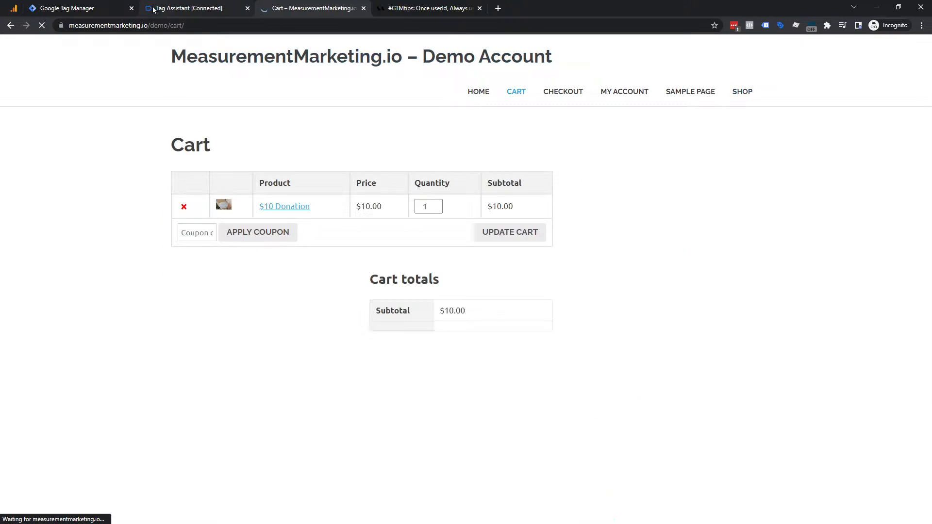
In Tag Assistant, inspect the Fields to Set of the GA4 - Configuration & page_view tag for the Cart page's Container Loaded event.
{"action": "left_click", "coordinate": [153, 8]}
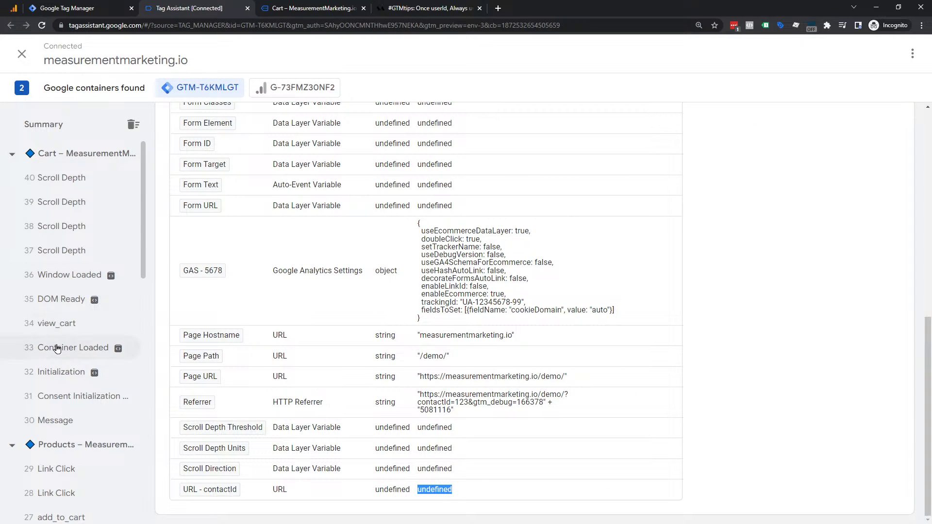
{"action": "left_click", "coordinate": [57, 349]}
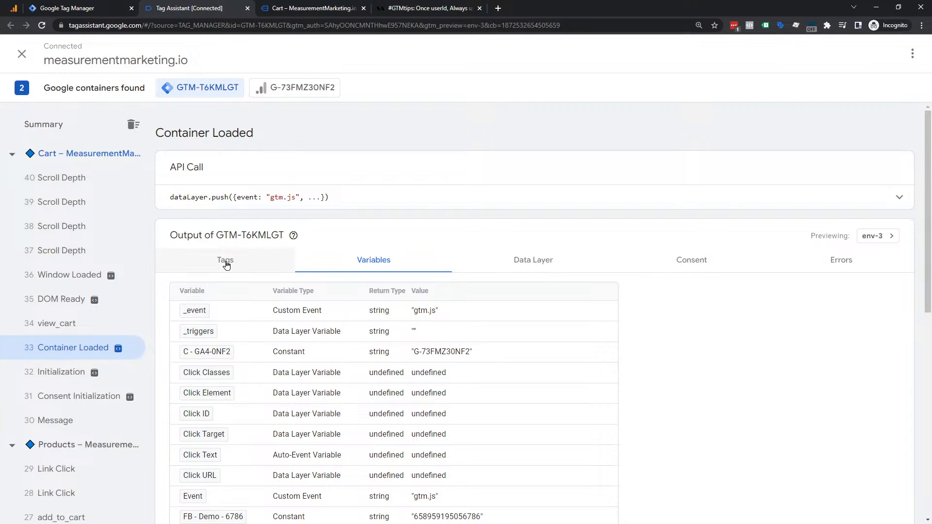
{"action": "left_click", "coordinate": [226, 262]}
{"action": "left_click", "coordinate": [248, 336]}
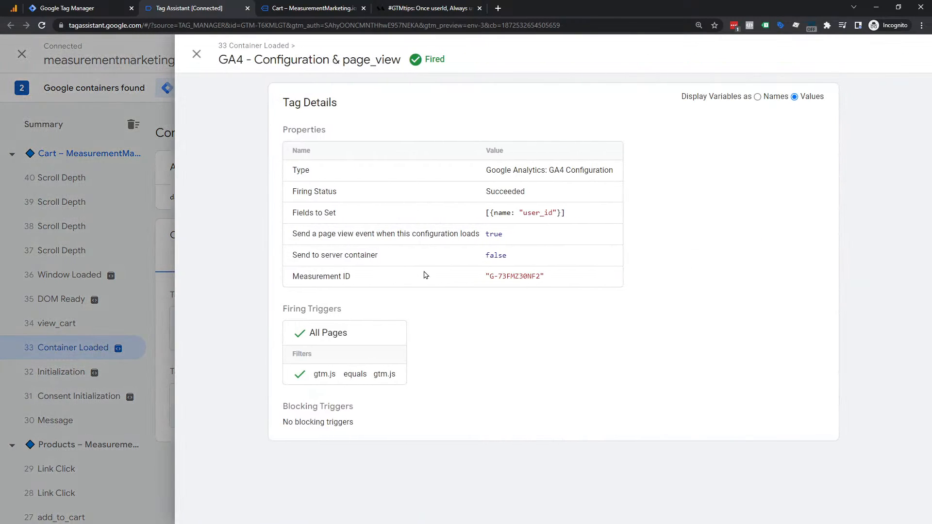
{"action": "left_click_drag", "start_coordinate": [533, 213], "coordinate": [584, 212]}
Refresh the DebugView timeline, inspect a new page_view event's user_id user property, and compare it with the original user_id entry.
{"action": "left_click", "coordinate": [14, 8]}
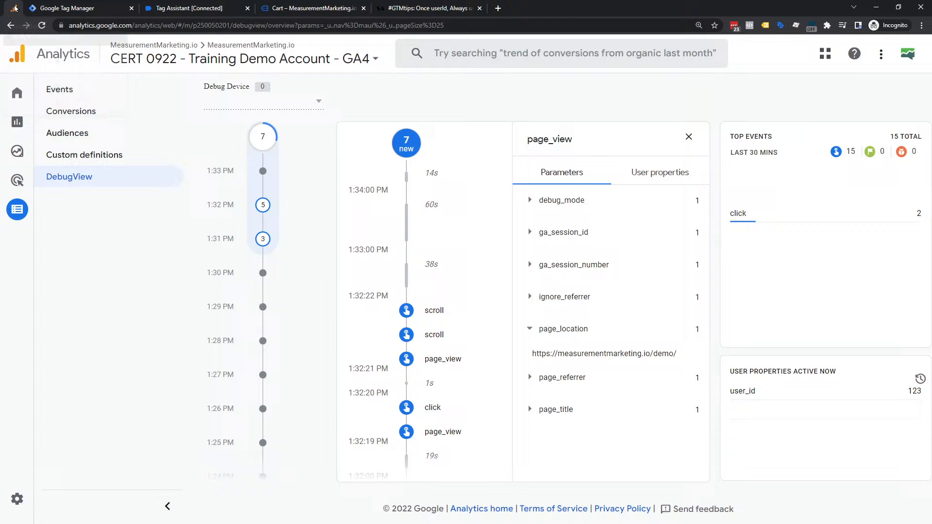
{"action": "left_click", "coordinate": [420, 211]}
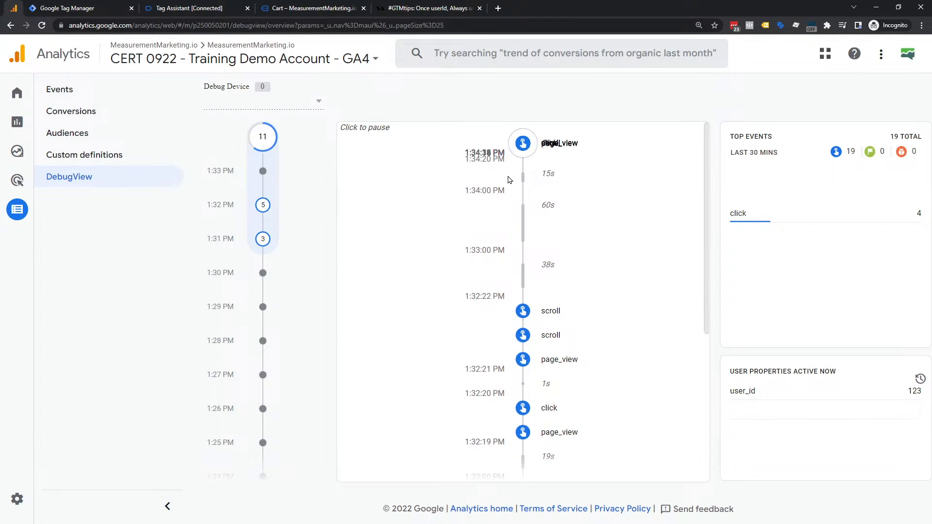
{"action": "left_click", "coordinate": [555, 225]}
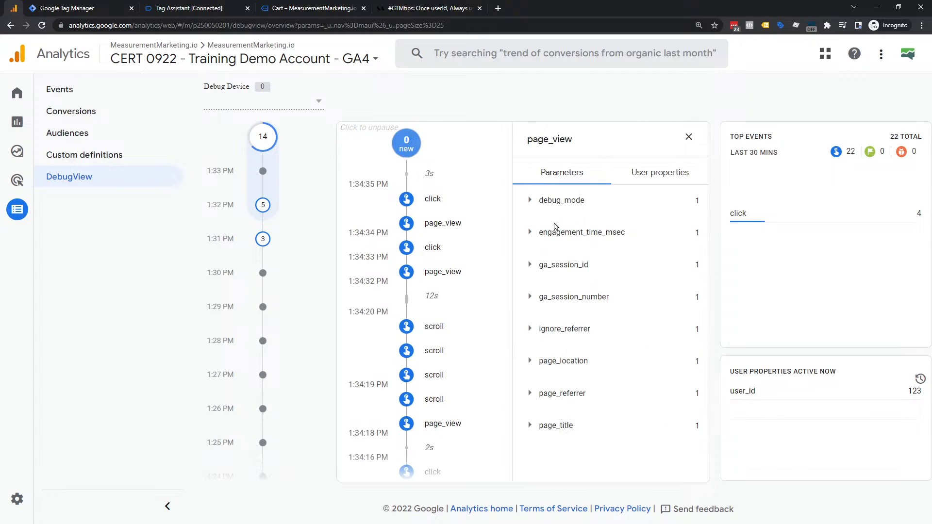
{"action": "left_click", "coordinate": [648, 179]}
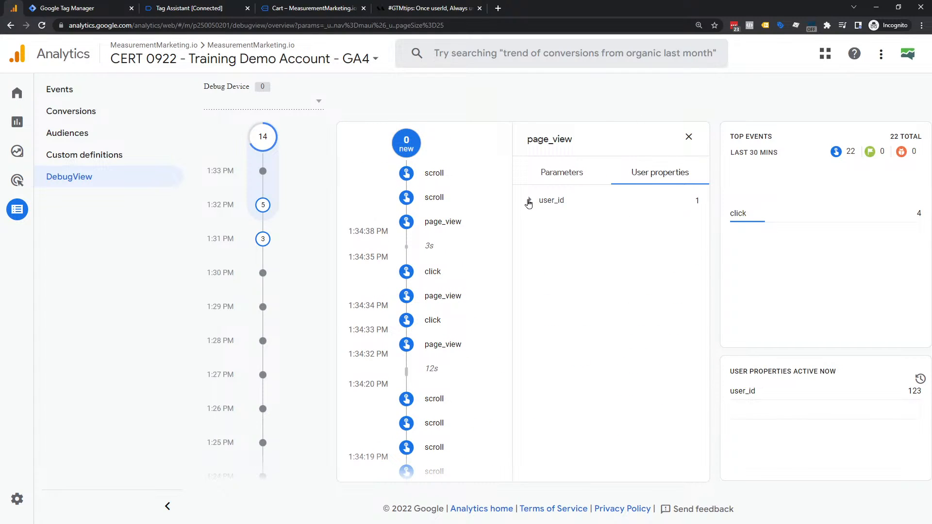
{"action": "left_click", "coordinate": [529, 201]}
{"action": "left_click_drag", "start_coordinate": [531, 225], "coordinate": [567, 232]}
{"action": "scroll", "coordinate": [422, 282], "scroll_direction": "down", "scroll_amount": 10}
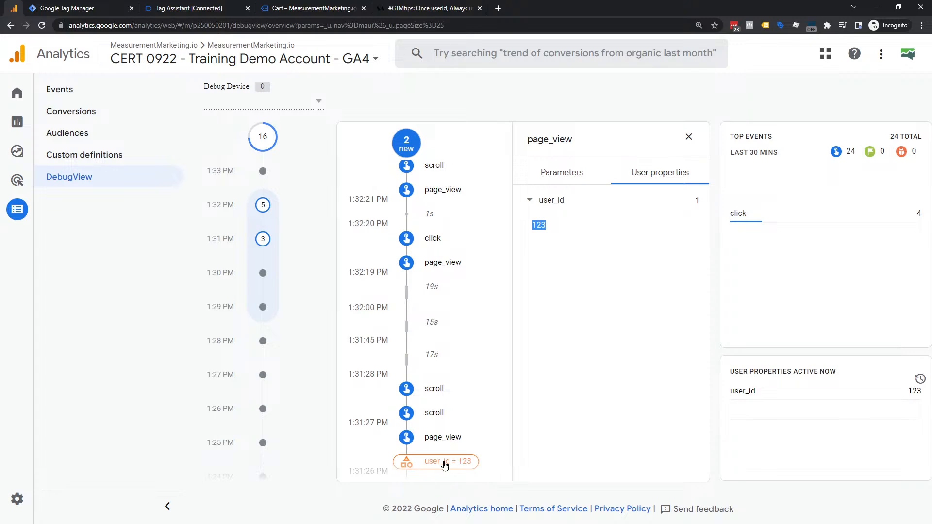
{"action": "scroll", "coordinate": [409, 398], "scroll_direction": "up", "scroll_amount": 10}
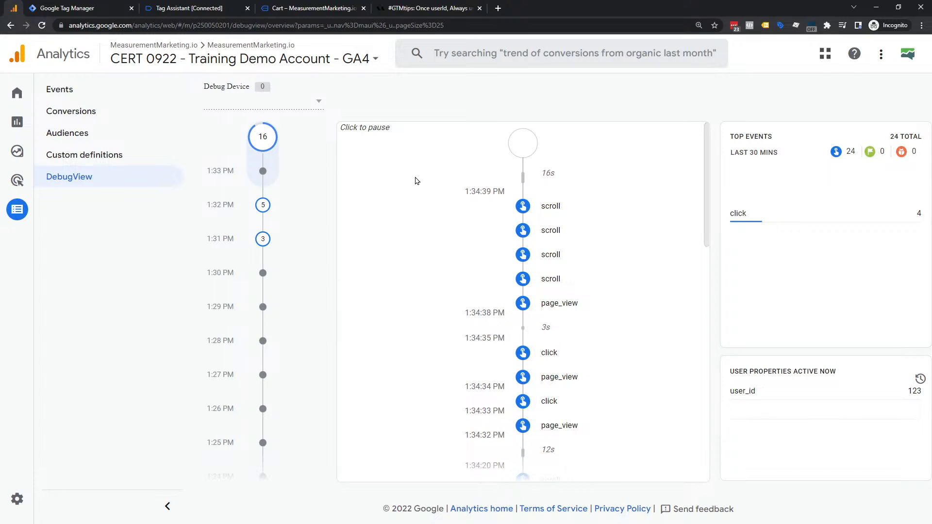
Check the demo site's cart page address and return to the beginning of the Simo Ahava userId article.
{"action": "left_click", "coordinate": [291, 11]}
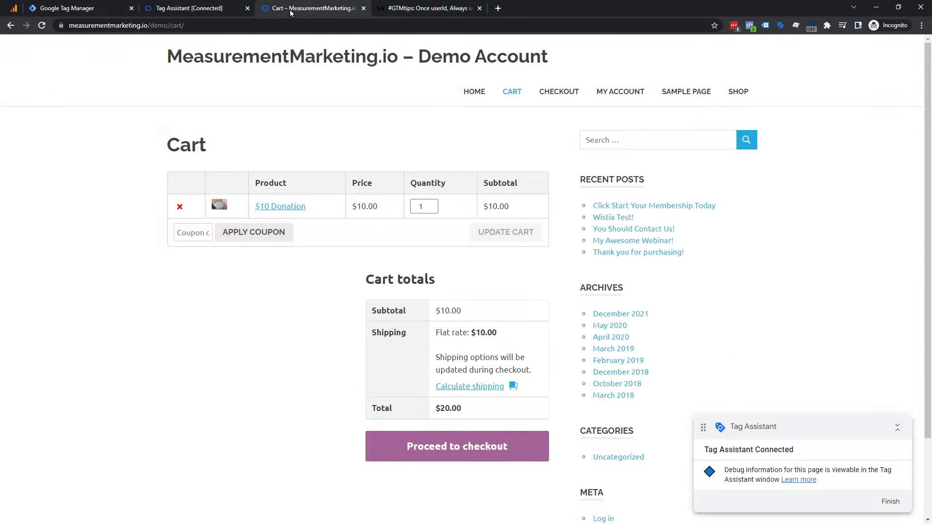
{"action": "left_click", "coordinate": [419, 9]}
{"action": "scroll", "coordinate": [409, 160], "scroll_direction": "up", "scroll_amount": 20}
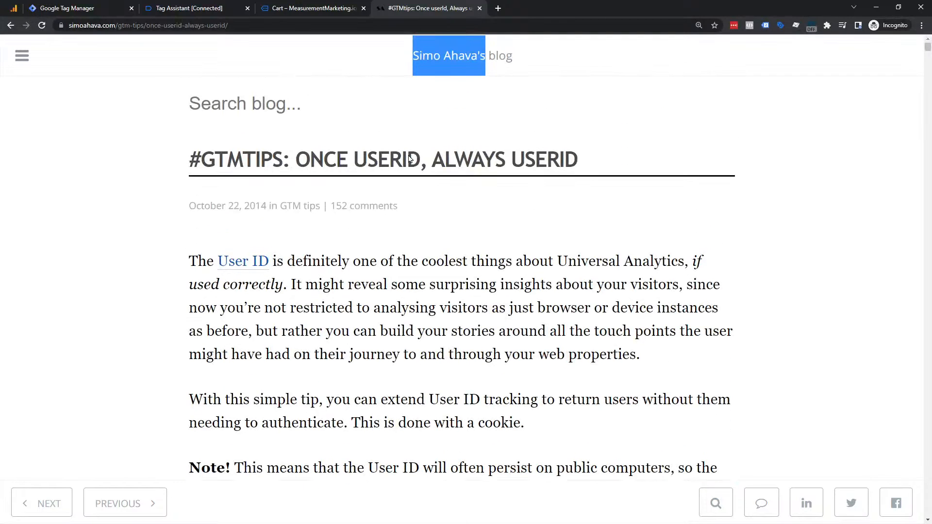